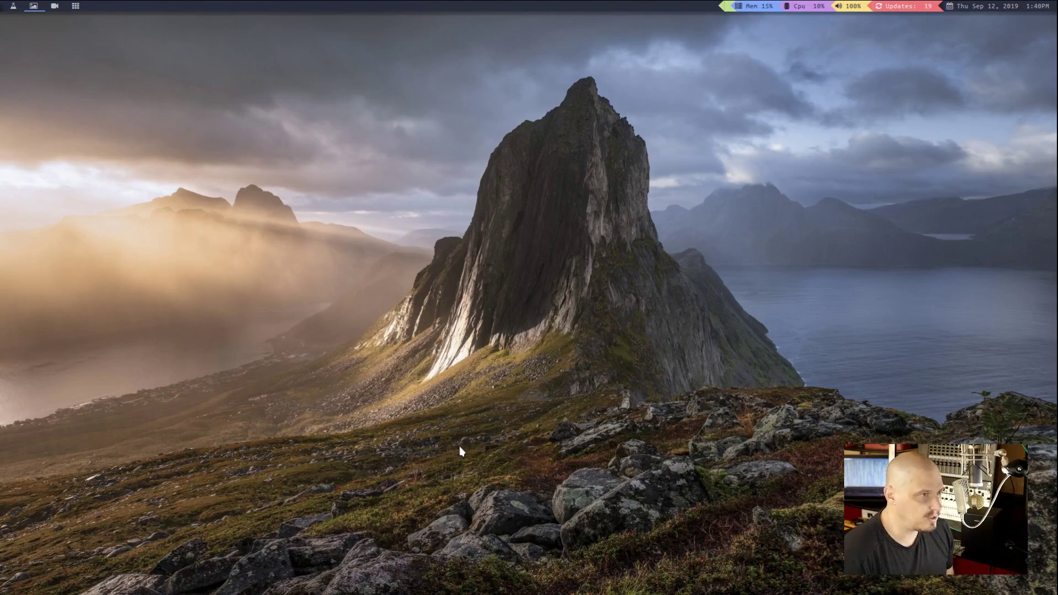
Launch OBS Studio from dmenu and focus its window showing the Distrotube profile's Main scene
{"action": "key", "text": "super+shift+Return"}
{"action": "type", "text": "obs"}
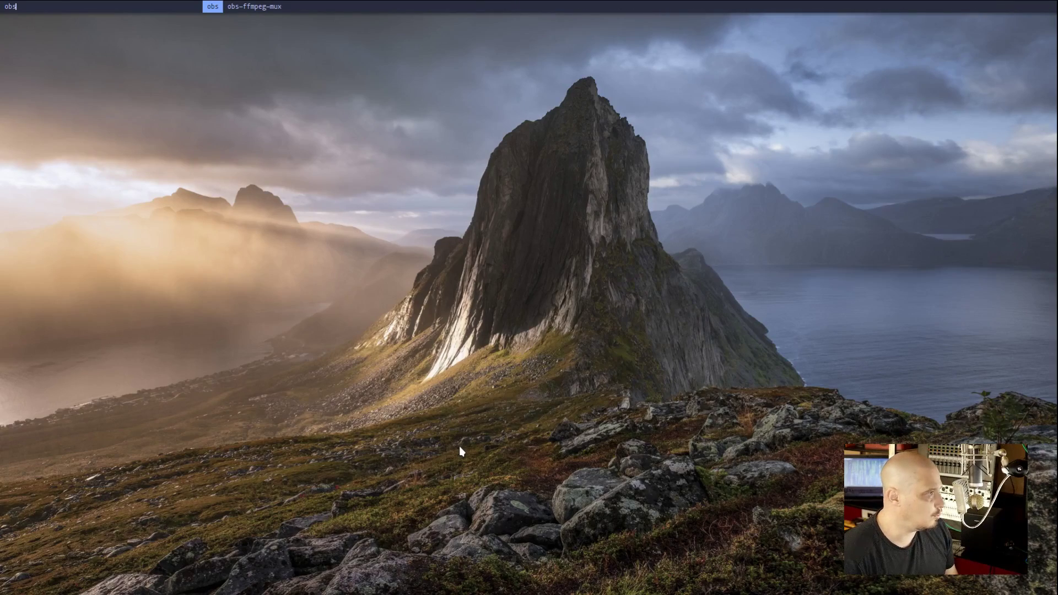
{"action": "key", "text": "Return"}
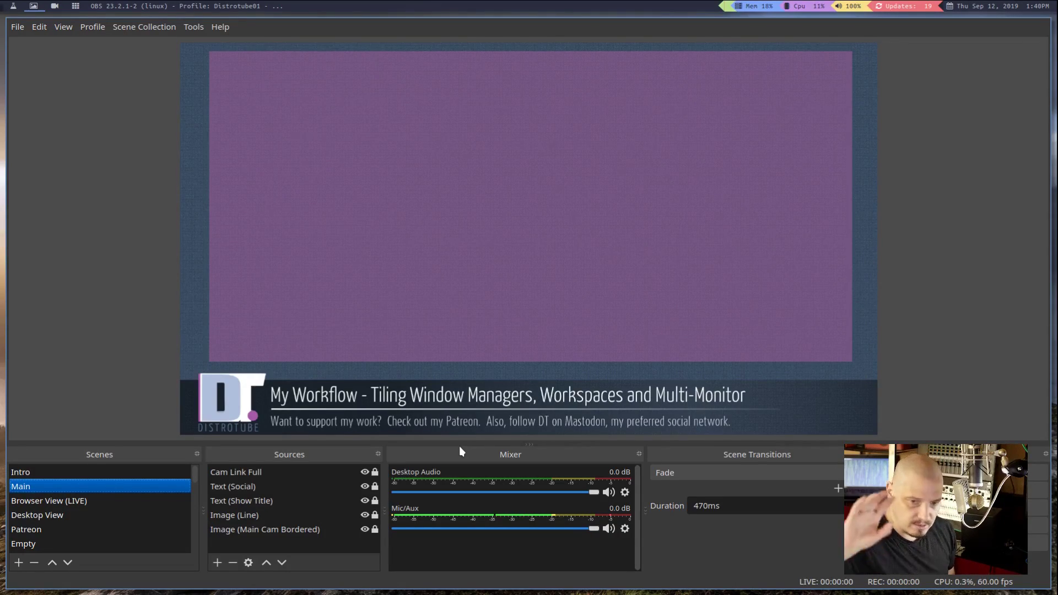
{"action": "left_click", "coordinate": [968, 371]}
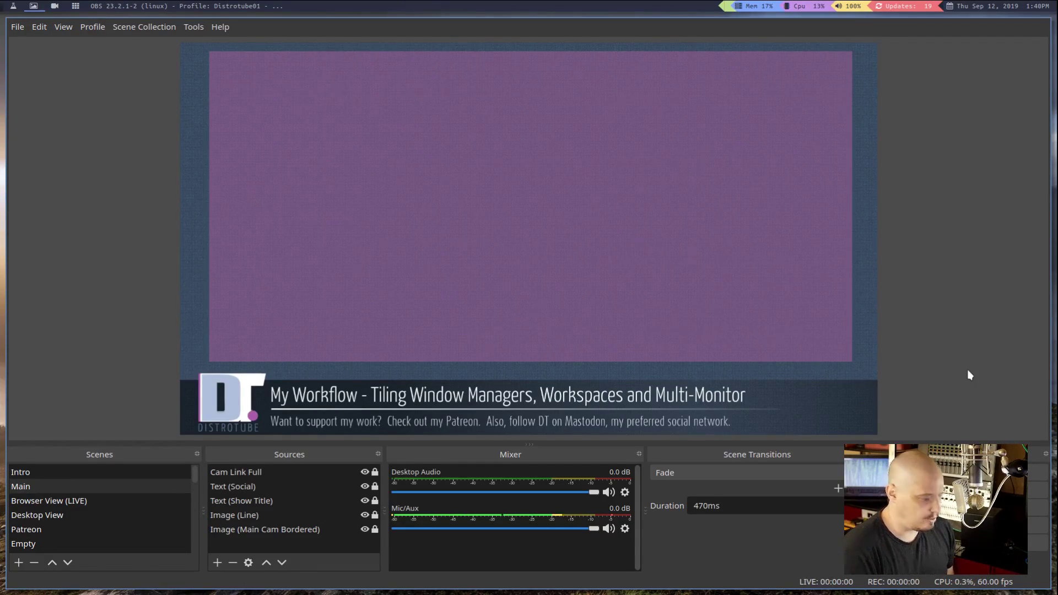
Launch PCManFM beside OBS, showing the /home/dt home folder
{"action": "key", "text": "super+shift+Return"}
{"action": "type", "text": "pcman"}
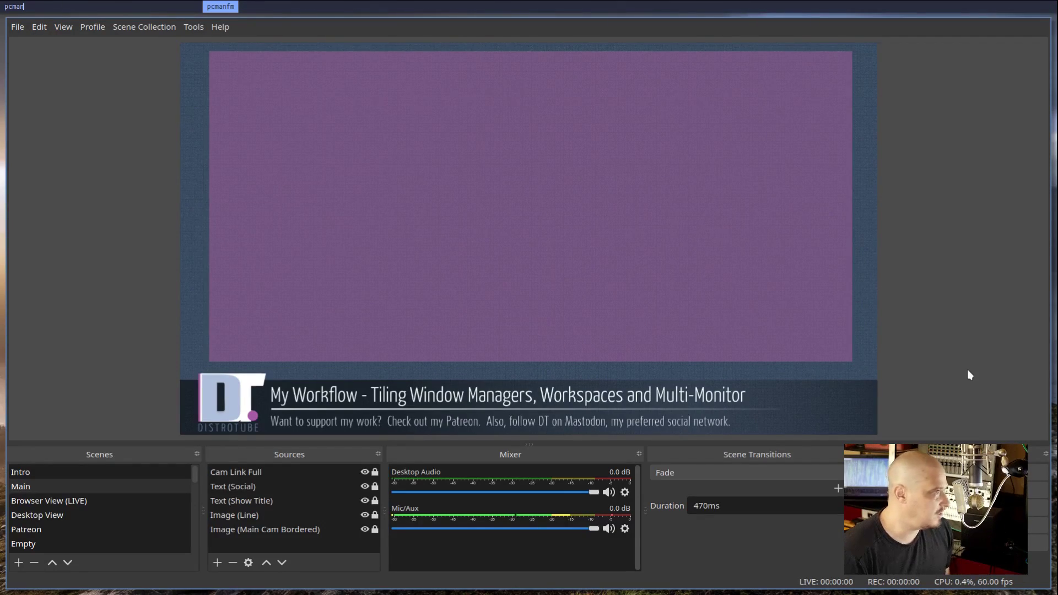
{"action": "key", "text": "Return"}
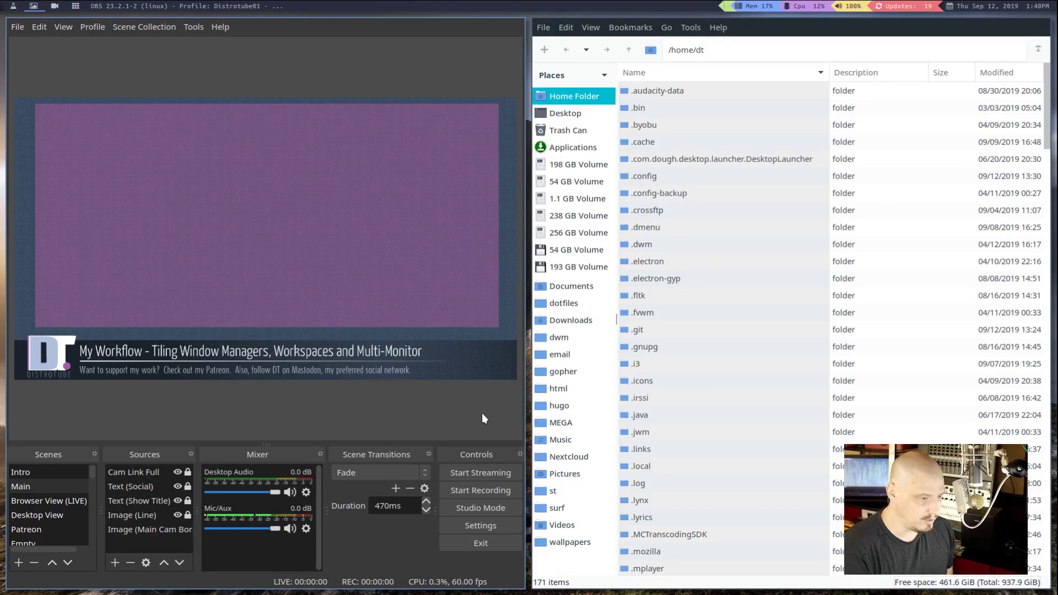
Grow the OBS window three times so it takes most of the screen width
{"action": "key", "text": "super+l"}
{"action": "key", "text": "super+l"}
{"action": "key", "text": "super+l"}
{"action": "key", "text": "super+l"}
{"action": "key", "text": "super+l"}
{"action": "key", "text": "super+l"}
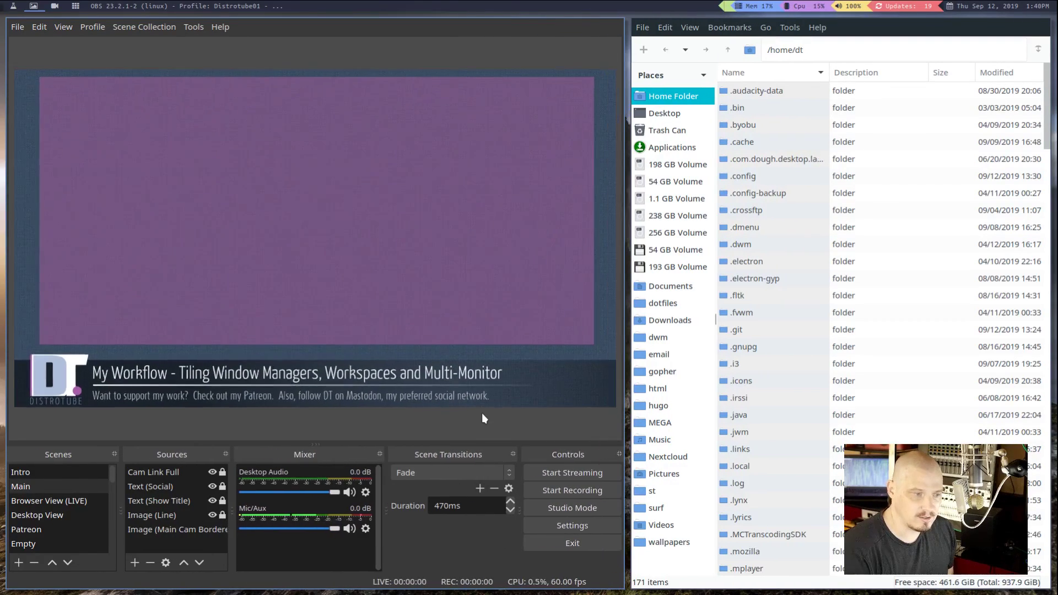
{"action": "key", "text": "super+l"}
{"action": "key", "text": "super+l"}
{"action": "key", "text": "super+l"}
{"action": "key", "text": "super+l"}
{"action": "key", "text": "super+l"}
{"action": "key", "text": "super+l"}
{"action": "key", "text": "super+l"}
{"action": "key", "text": "super+l"}
{"action": "key", "text": "super+l"}
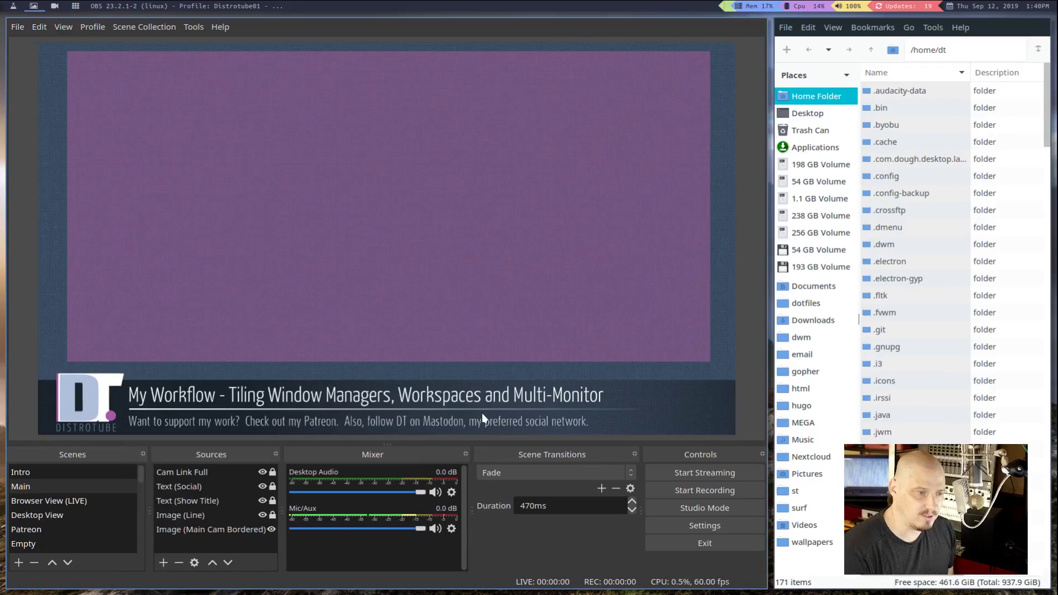
{"action": "key", "text": "super+l"}
{"action": "key", "text": "super+l"}
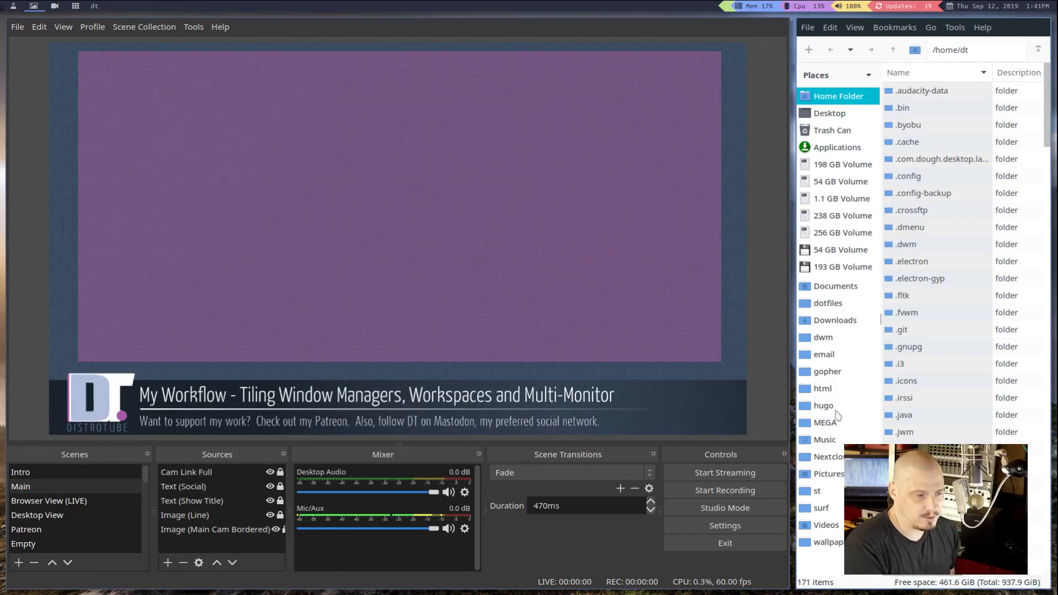
Browse Videos > DistroTube > shows2 > workflow, then close the file manager and OBS
{"action": "left_click", "coordinate": [827, 527]}
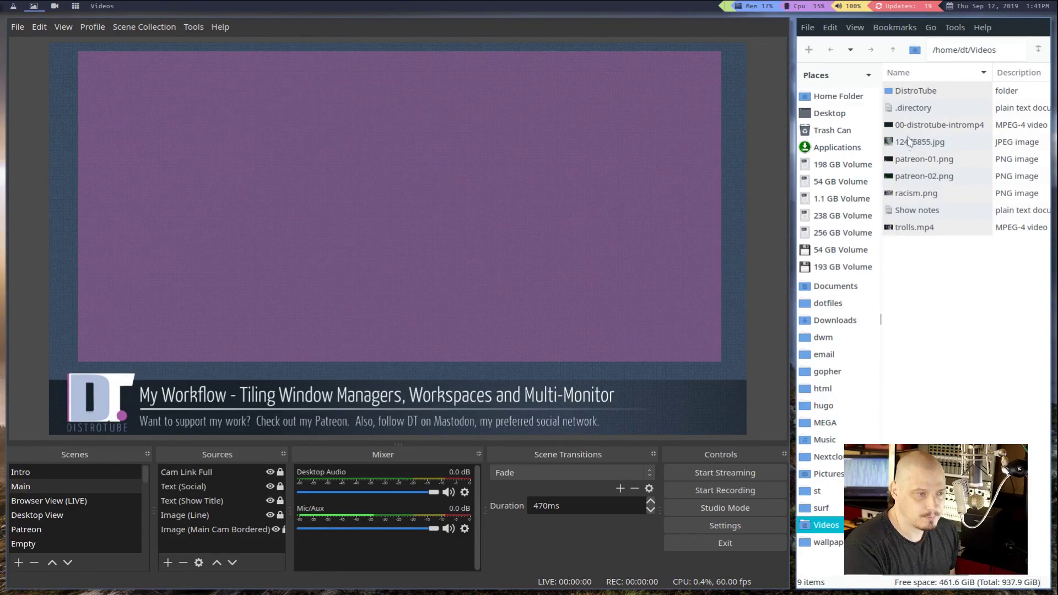
{"action": "left_click", "coordinate": [916, 93]}
{"action": "double_click", "coordinate": [916, 93]}
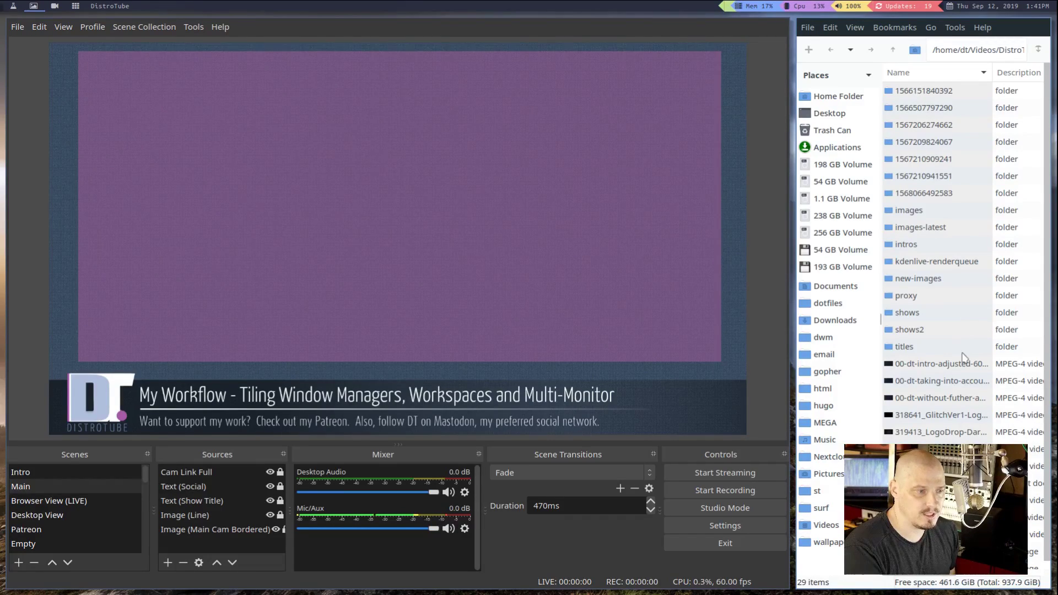
{"action": "double_click", "coordinate": [915, 334]}
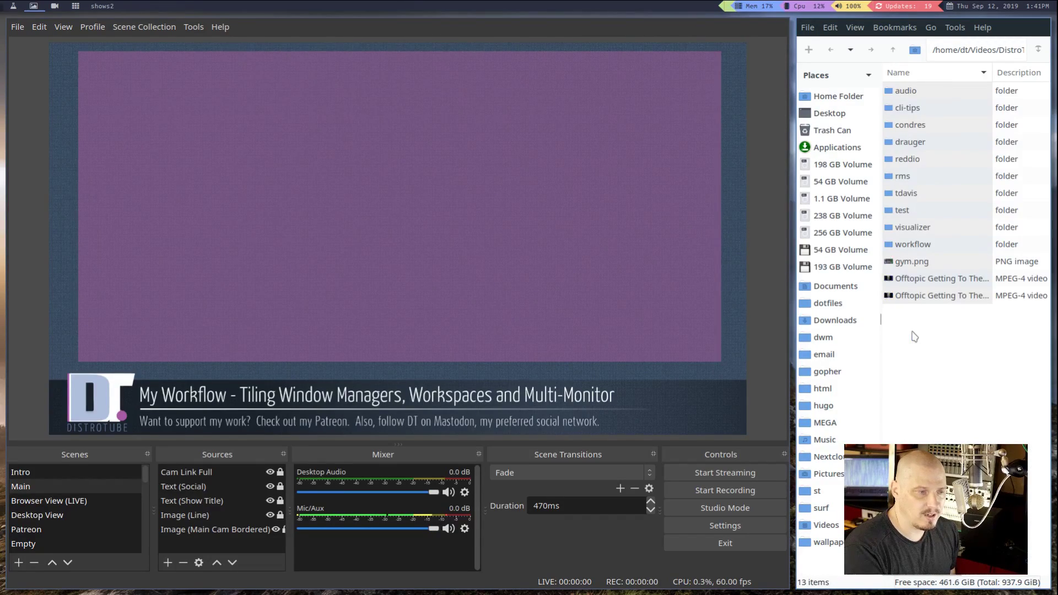
{"action": "double_click", "coordinate": [918, 244]}
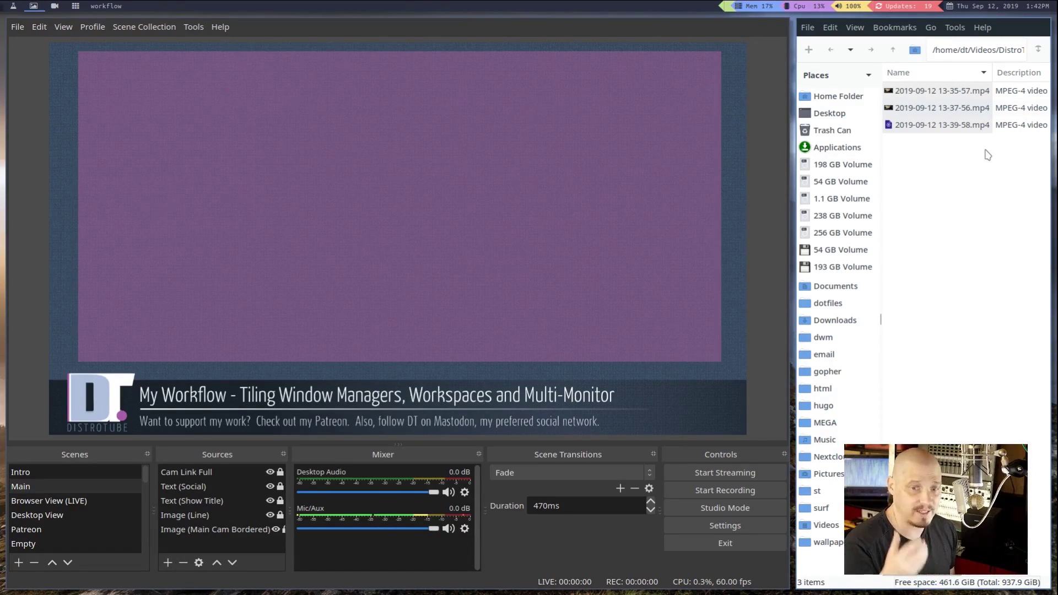
{"action": "key", "text": "super+k"}
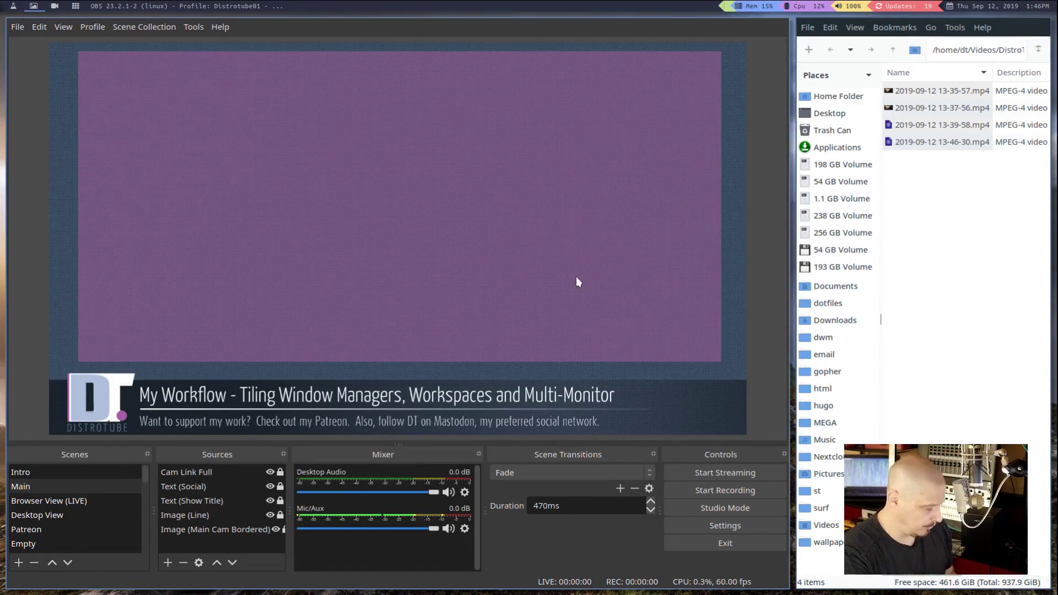
{"action": "key", "text": "super+shift+c"}
{"action": "key", "text": "super+shift+c"}
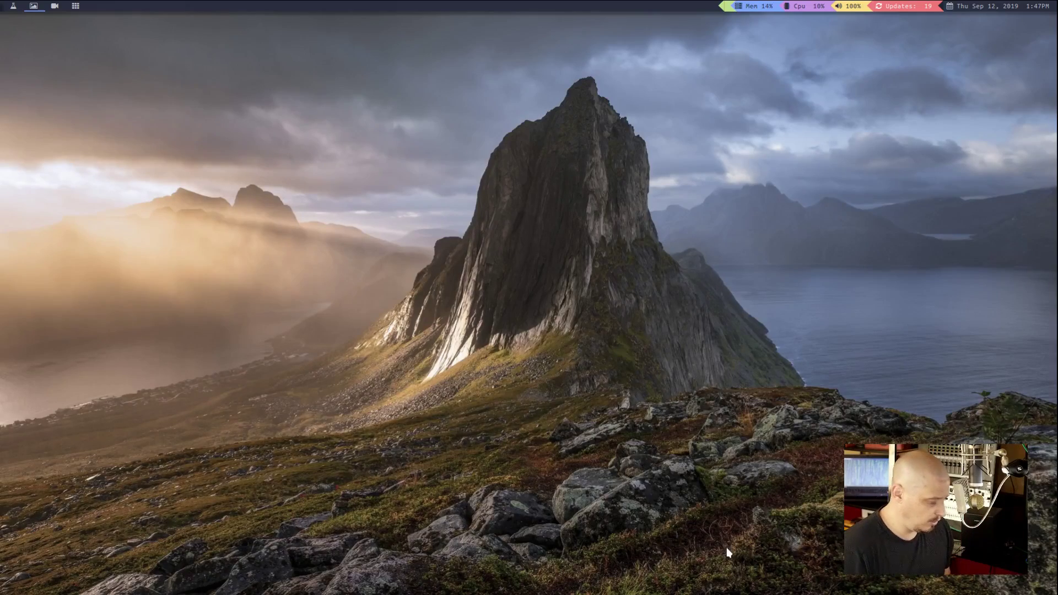
Launch Firefox on the DistroTube YouTube channel and float it as a smaller, centred window
{"action": "key", "text": "super+shift+Return"}
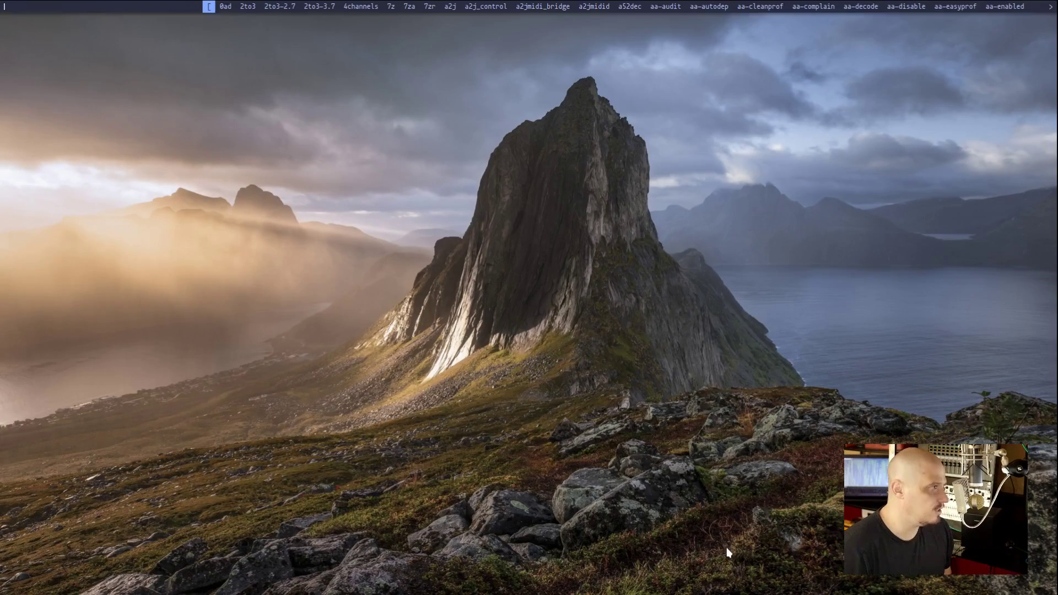
{"action": "type", "text": "firefox"}
{"action": "key", "text": "Return"}
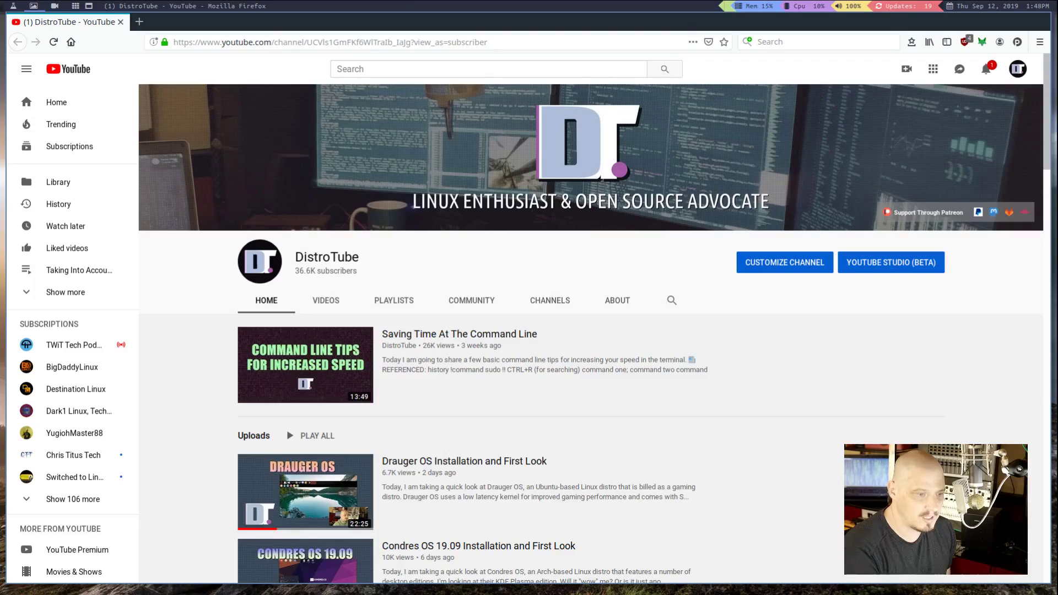
{"action": "left_click_drag", "start_coordinate": [1048, 579], "coordinate": [639, 529]}
{"action": "left_click_drag", "start_coordinate": [555, 311], "coordinate": [831, 359]}
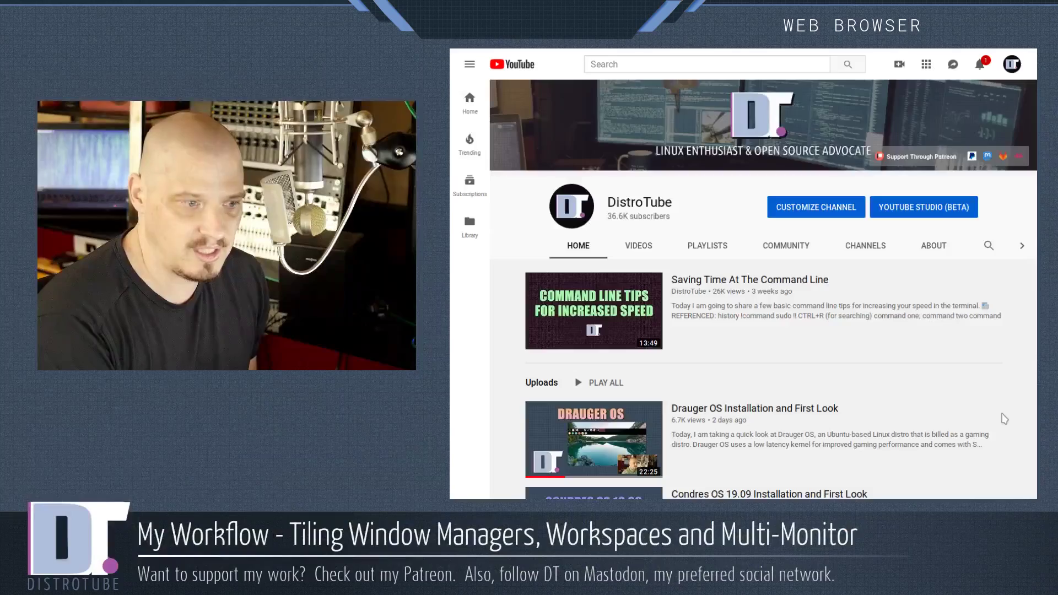
Shrink, re-enlarge and shift the floating Firefox window, then drag it off this screen
{"action": "key", "text": "super+h"}
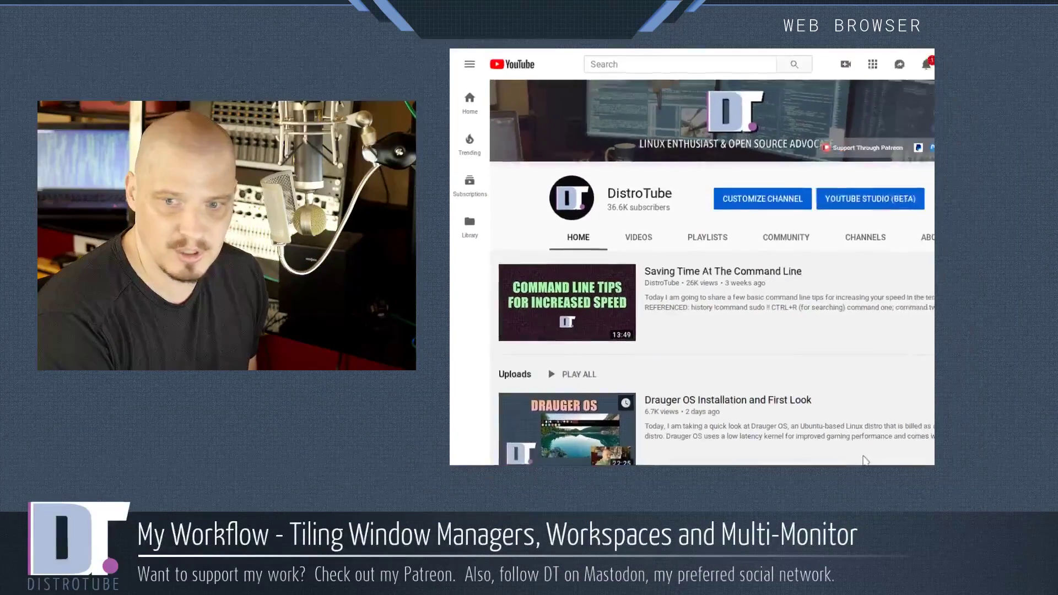
{"action": "left_click_drag", "start_coordinate": [866, 461], "coordinate": [967, 490]}
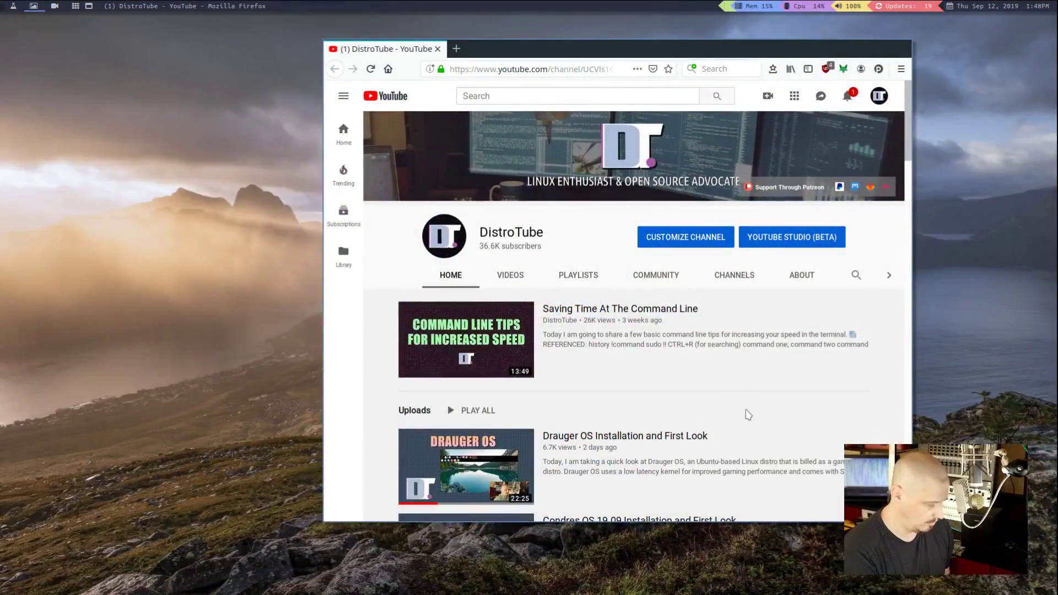
{"action": "left_click_drag", "start_coordinate": [748, 414], "coordinate": [696, 425]}
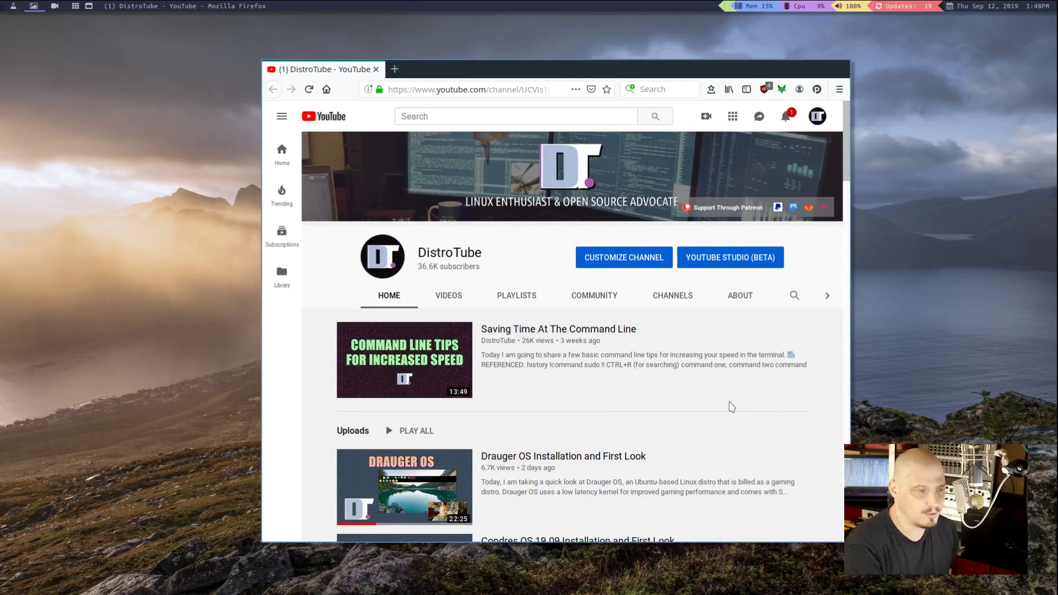
{"action": "left_click_drag", "start_coordinate": [731, 406], "coordinate": [0, 363]}
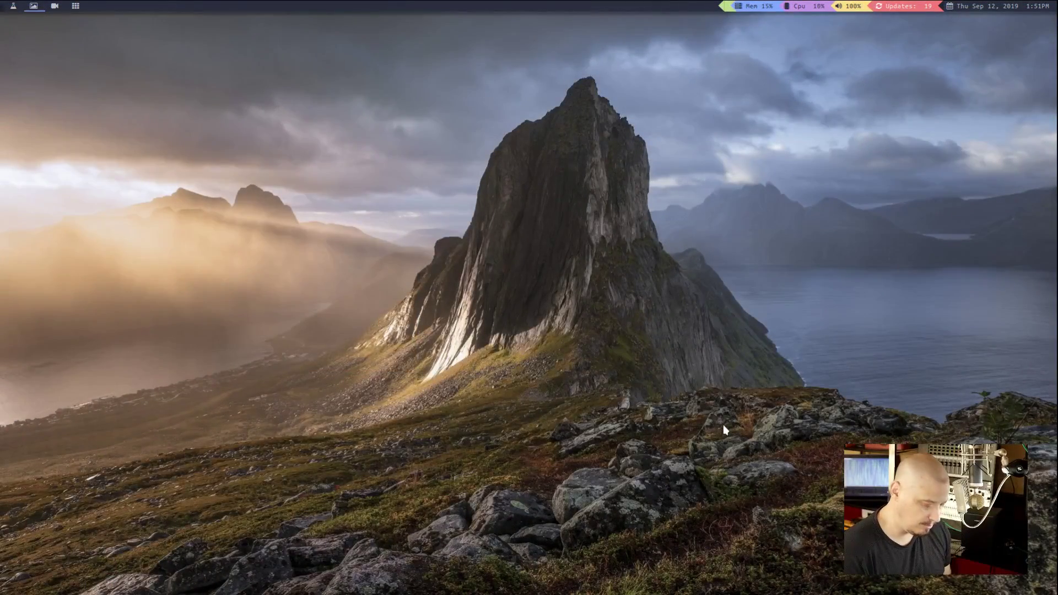
Open a floating terminal, move it to the top and resize it, then start irssi
{"action": "key", "text": "super+Return"}
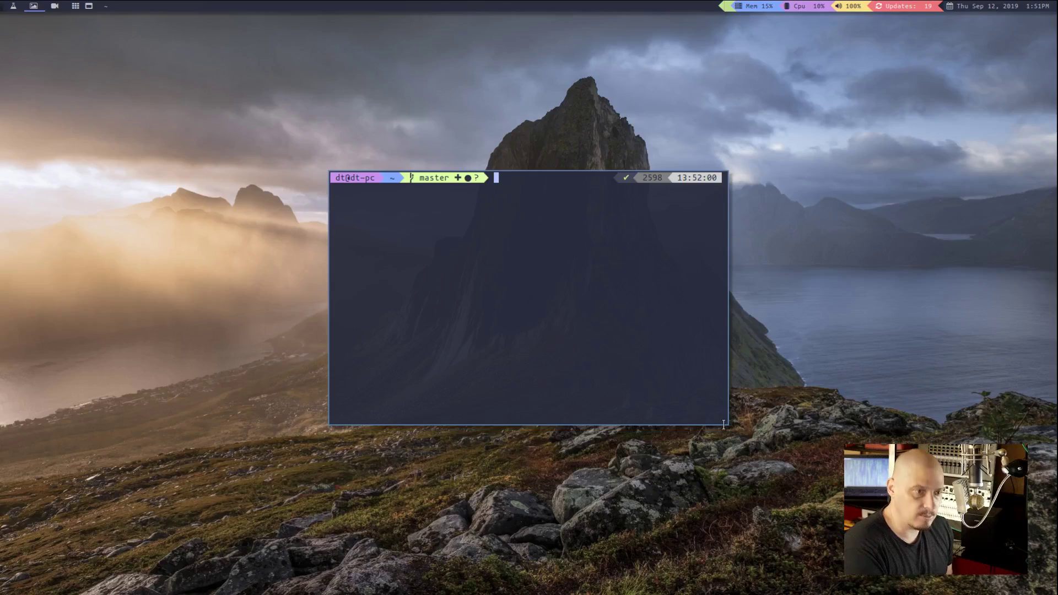
{"action": "key", "text": "super+shift+f"}
{"action": "left_click_drag", "start_coordinate": [615, 251], "coordinate": [844, 510]}
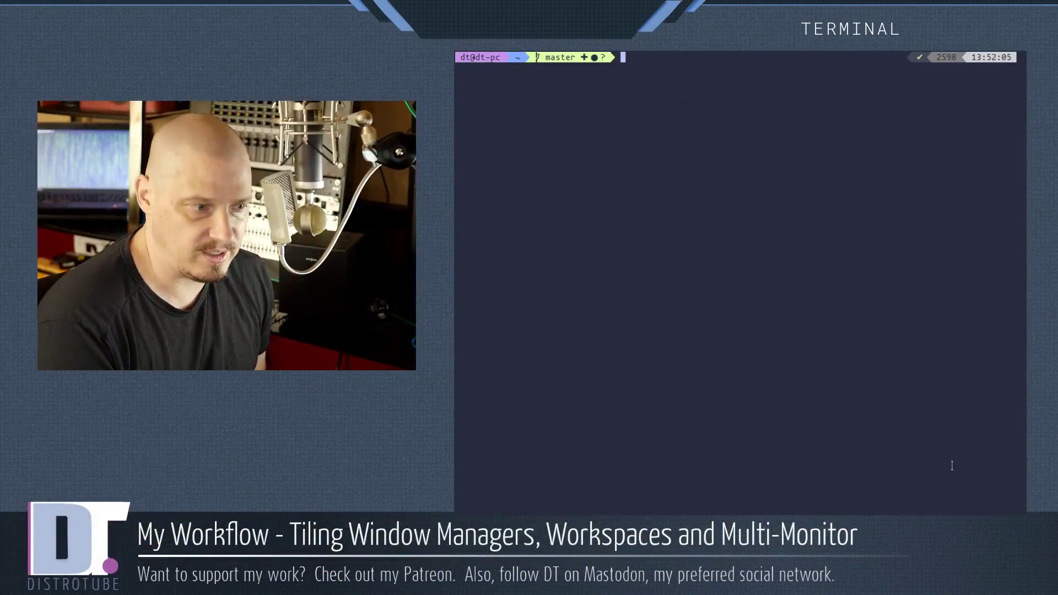
{"action": "left_click_drag", "start_coordinate": [952, 465], "coordinate": [958, 442]}
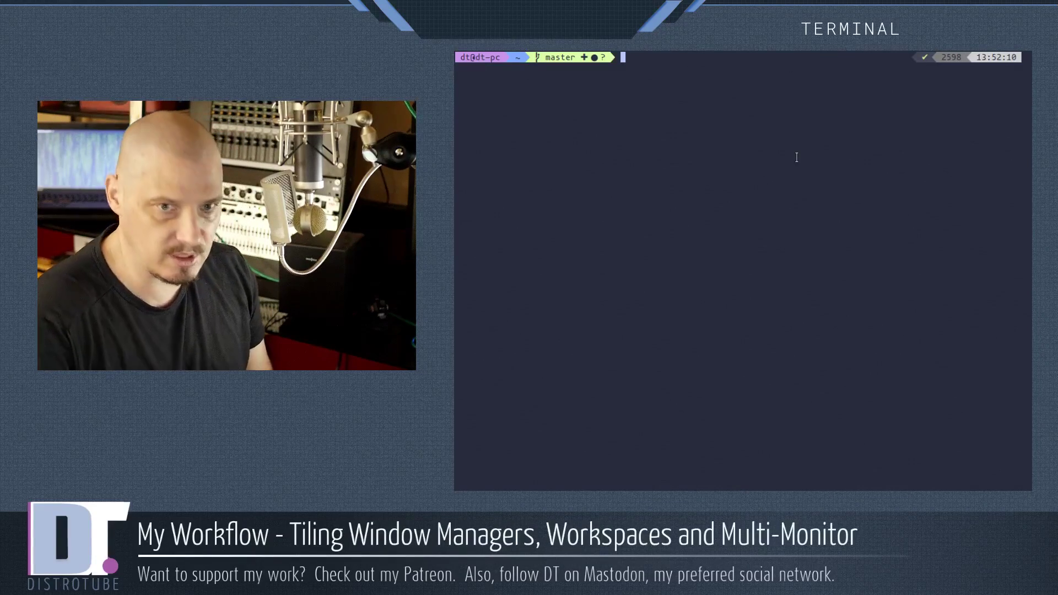
{"action": "type", "text": "irssi"}
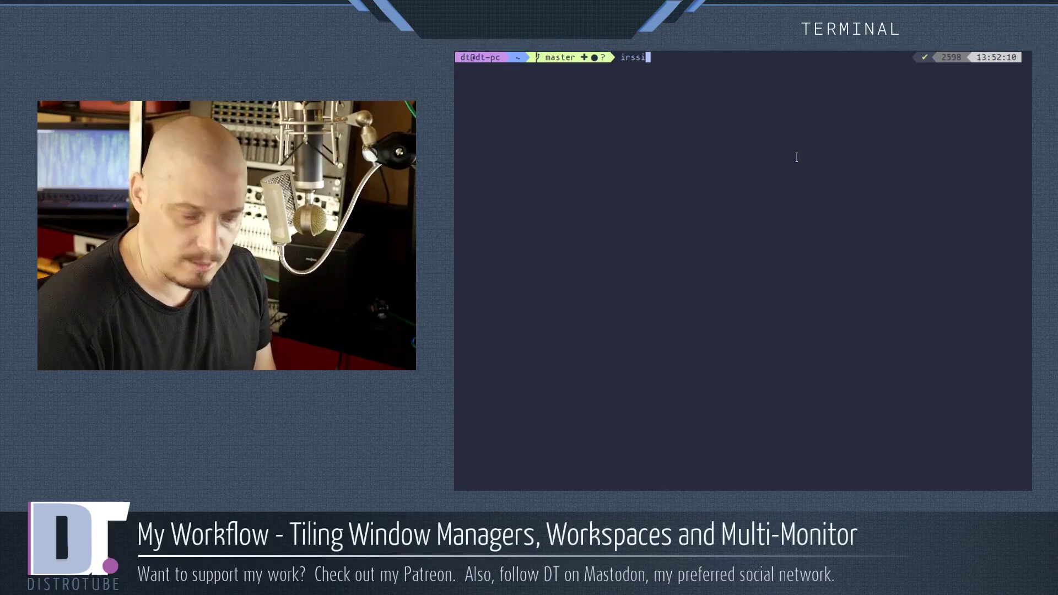
{"action": "key", "text": "Return"}
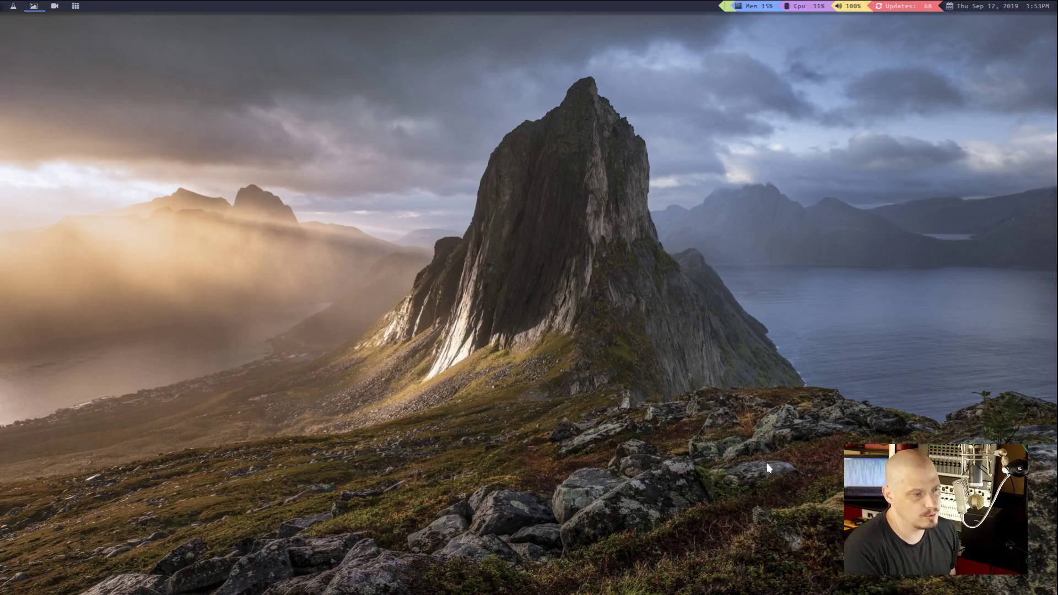
Launch VirtualBox and boot the Ubuntu Budgie 19.04 VM, dismissing its warning dialog
{"action": "key", "text": "super+shift+Return"}
{"action": "type", "text": "v"}
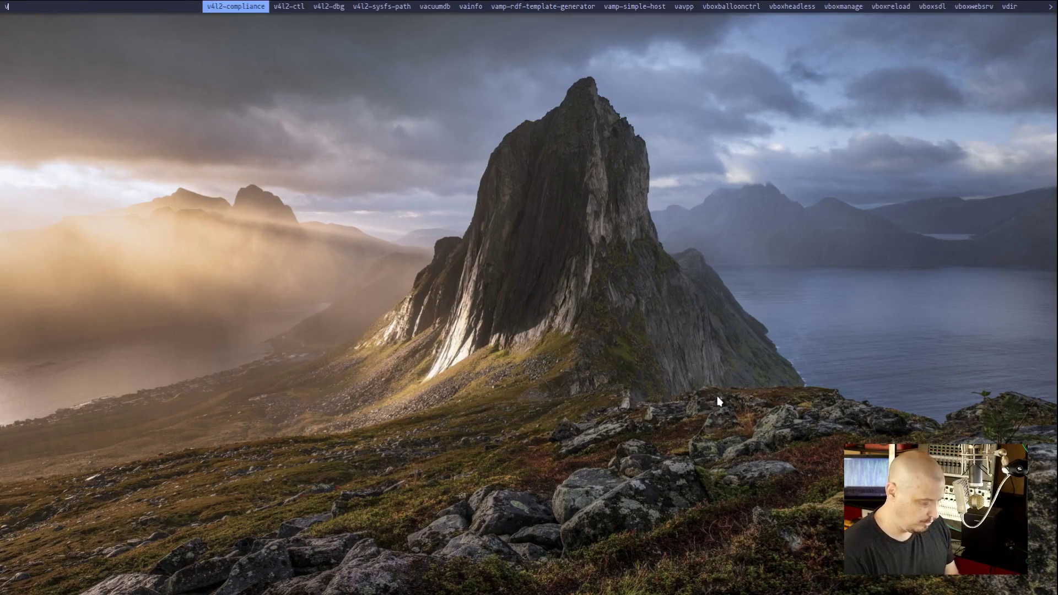
{"action": "type", "text": "irtua."}
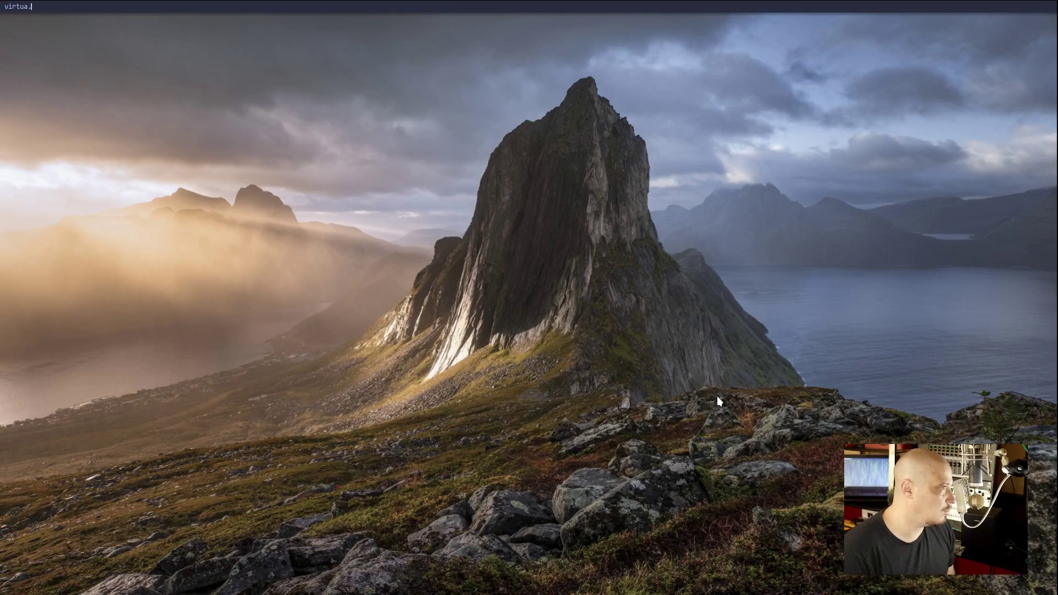
{"action": "key", "text": "BackSpace"}
{"action": "type", "text": "l"}
{"action": "key", "text": "Return"}
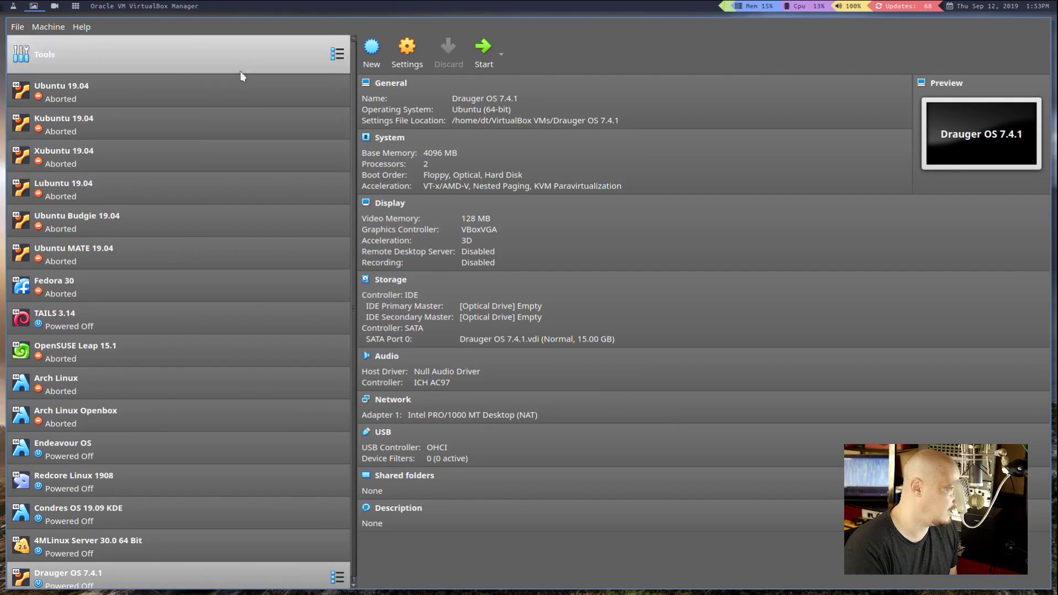
{"action": "double_click", "coordinate": [194, 232]}
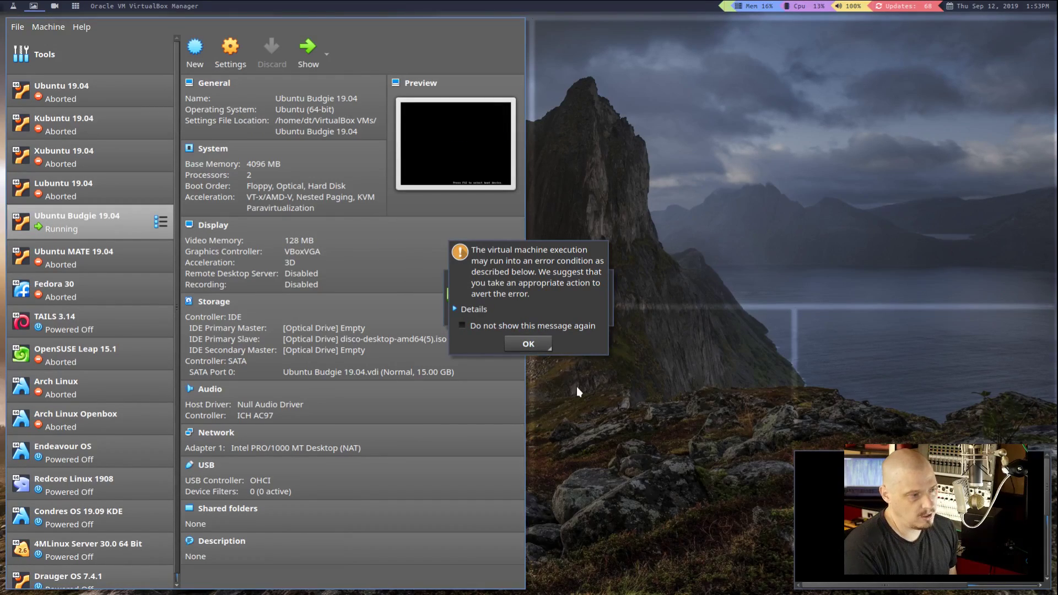
{"action": "left_click", "coordinate": [536, 344]}
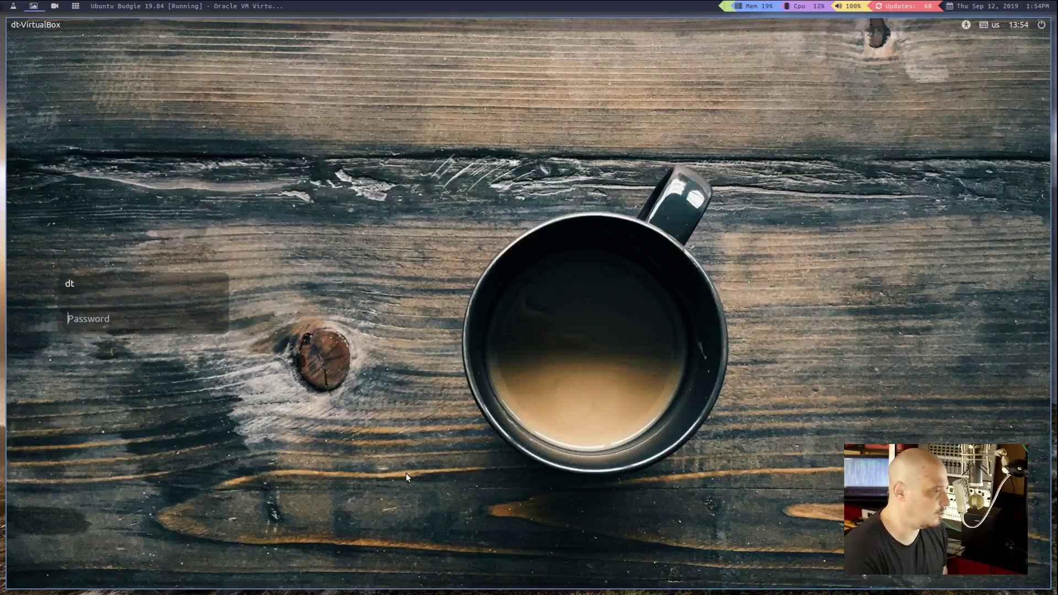
Switch the Ubuntu Budgie VM window to full-screen mode with Host+F and confirm
{"action": "type", "text": "f"}
{"action": "key", "text": "ctrl+f"}
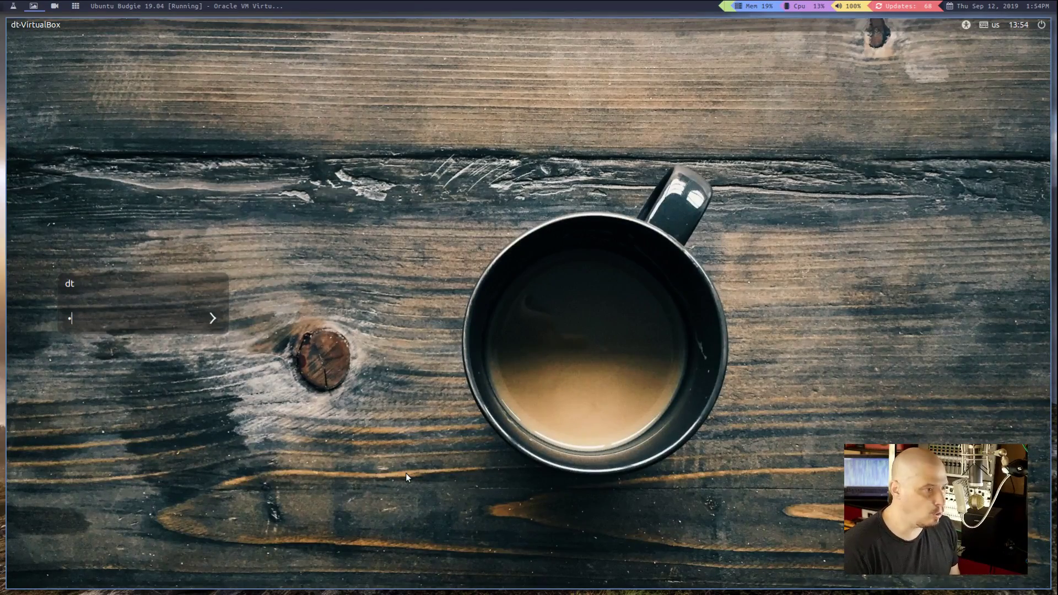
{"action": "key", "text": "Return"}
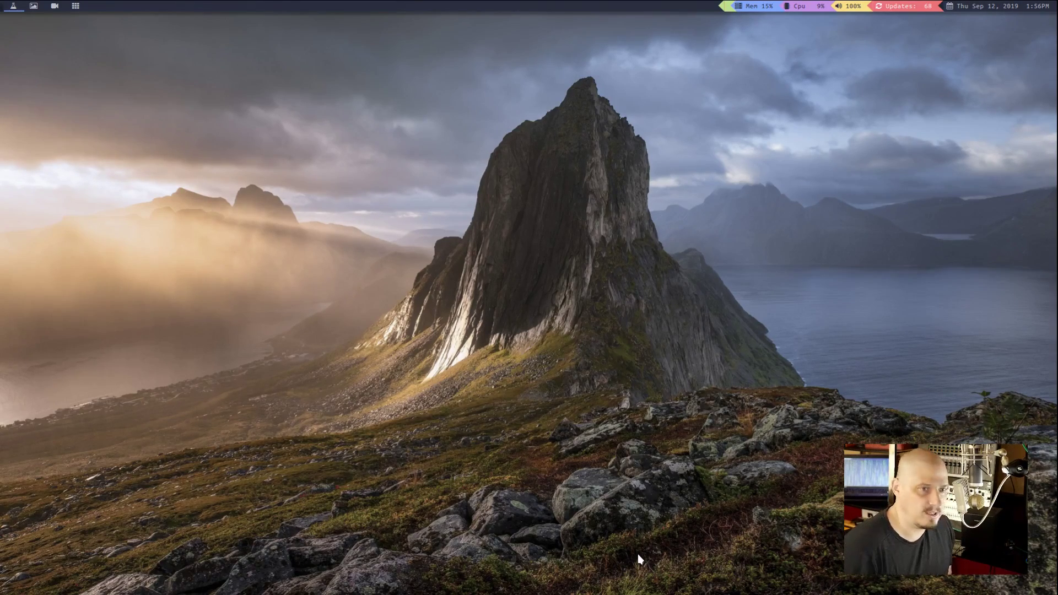
{"action": "key", "text": "super+shift+Return"}
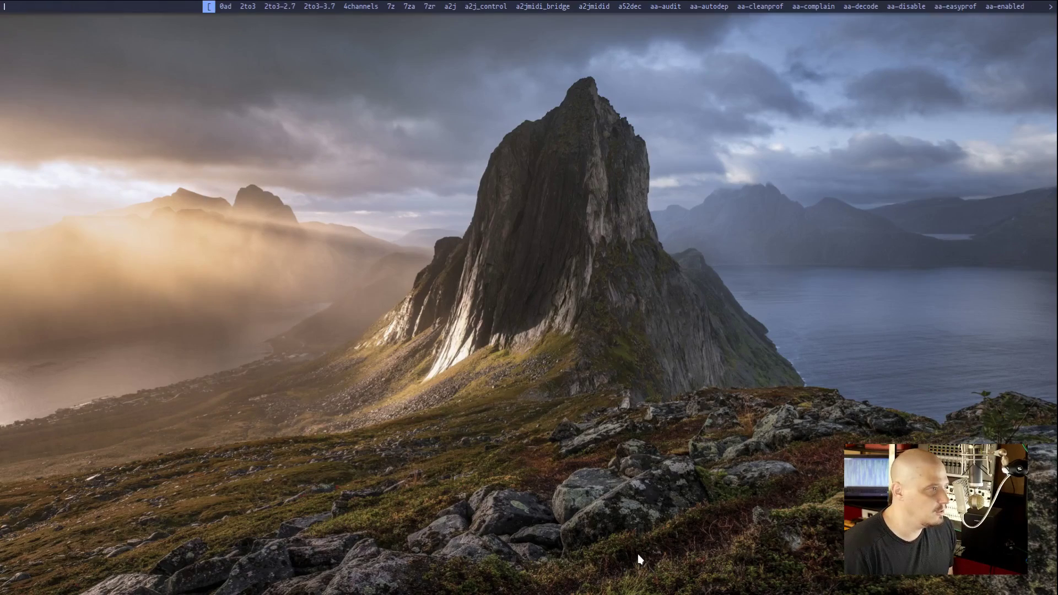
{"action": "type", "text": "firefox"}
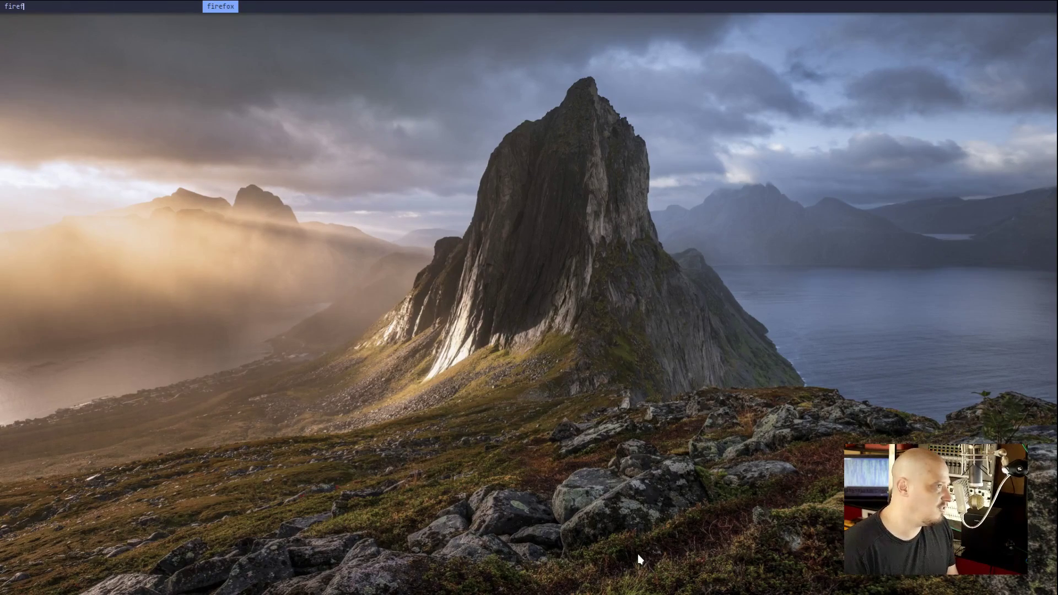
{"action": "key", "text": "Return"}
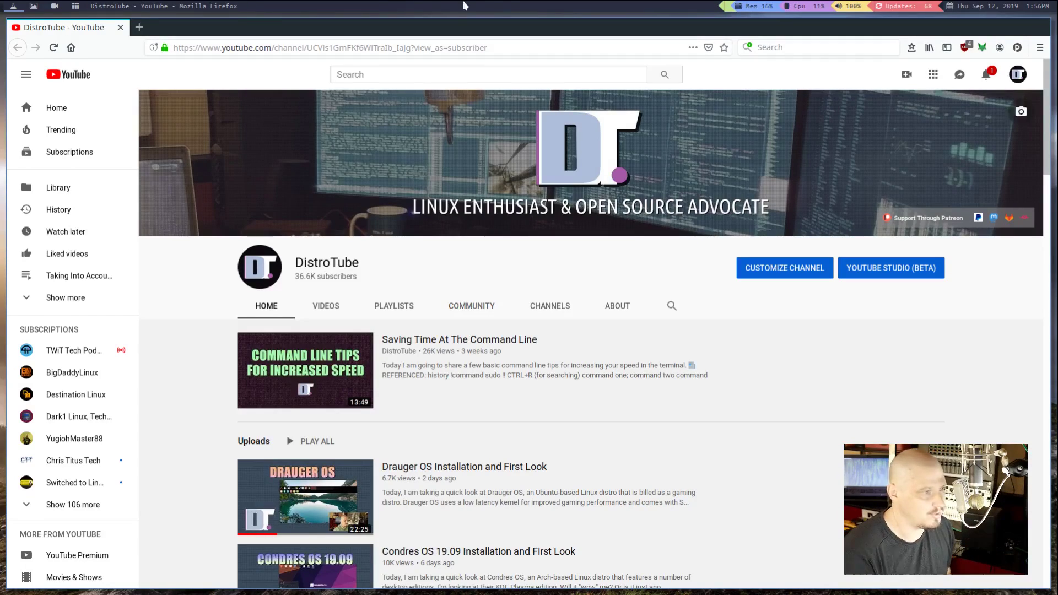
{"action": "left_click", "coordinate": [120, 27]}
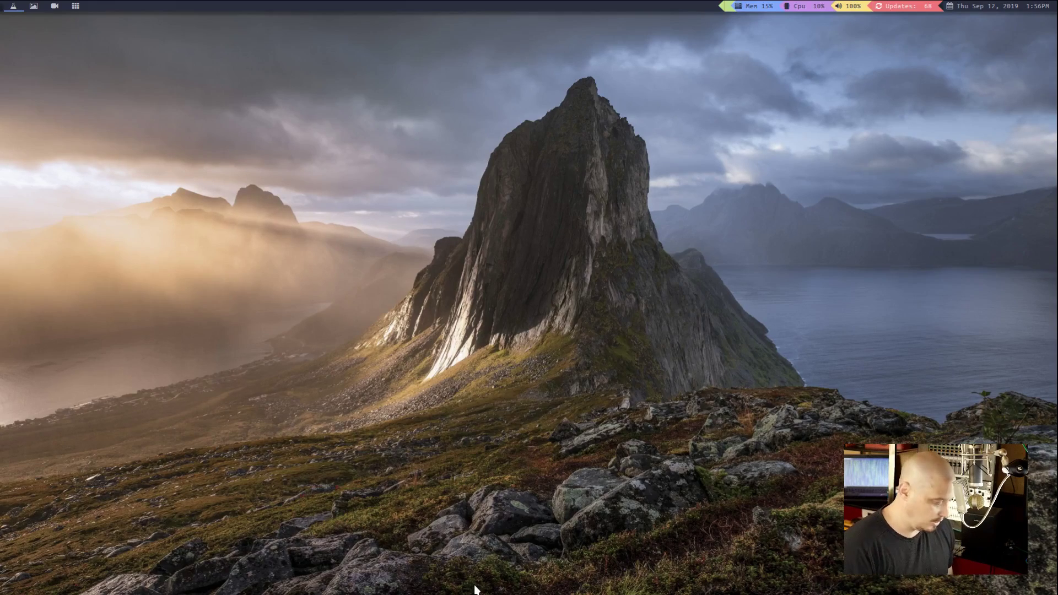
{"action": "key", "text": "super+Return"}
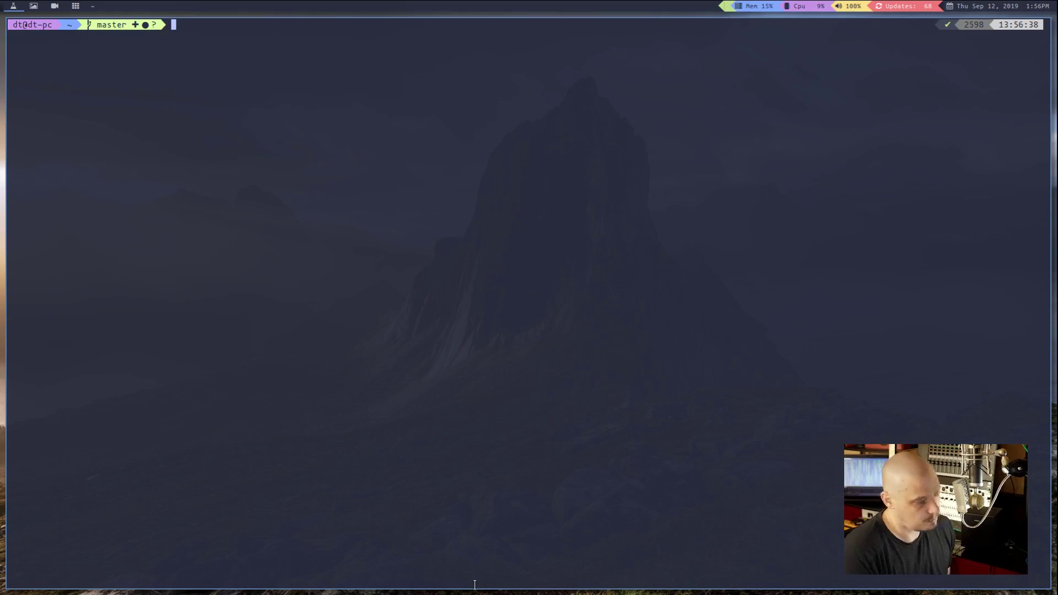
{"action": "key", "text": "super+shift+c"}
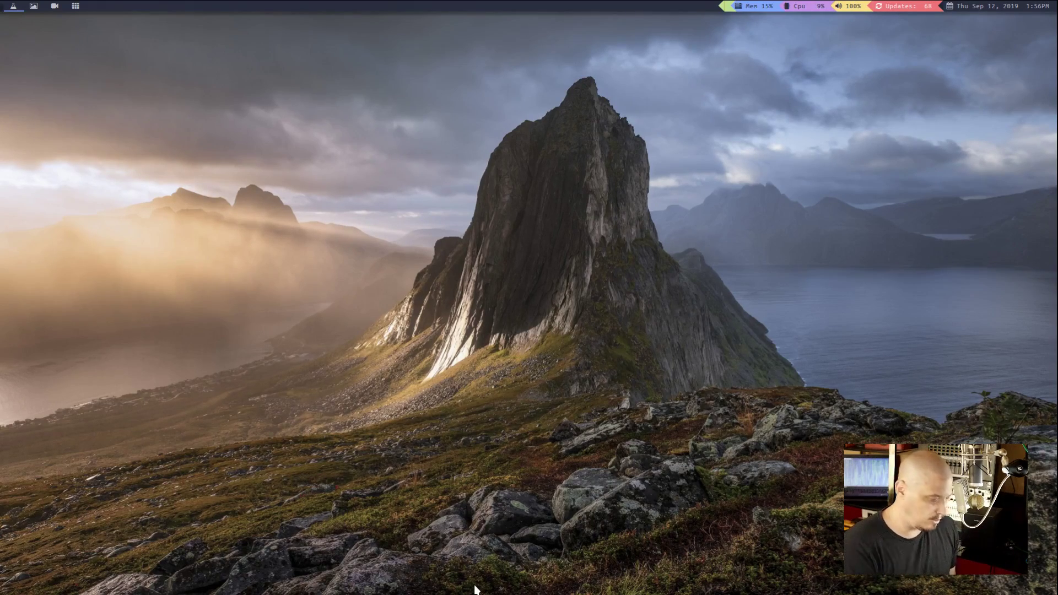
Filter the config-file dmenu list by 'sxhkd' and open sxhkdrc in Vim
{"action": "key", "text": "super+e"}
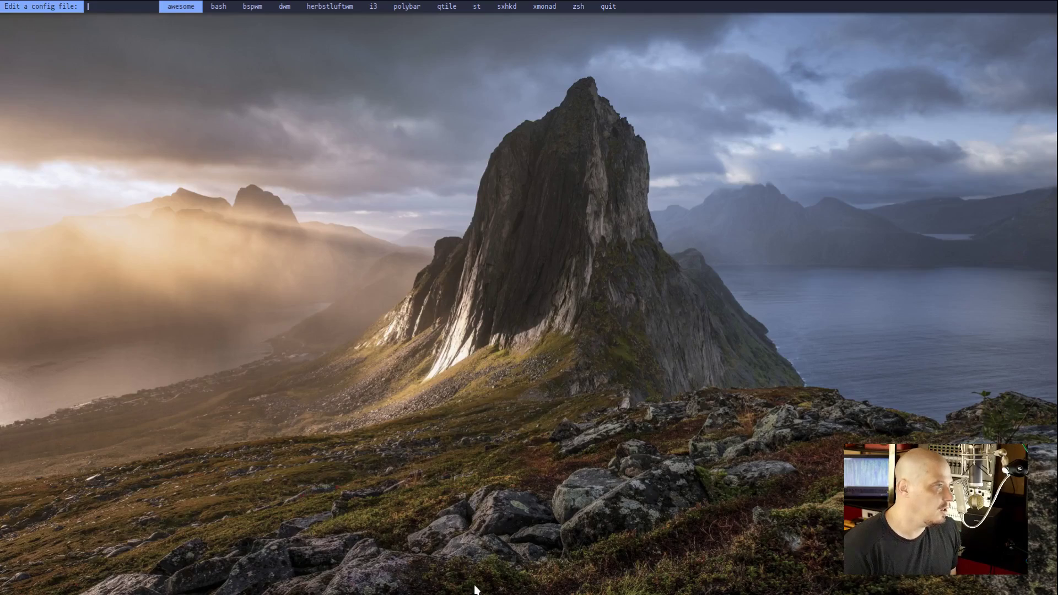
{"action": "key", "text": "Right"}
{"action": "key", "text": "Right"}
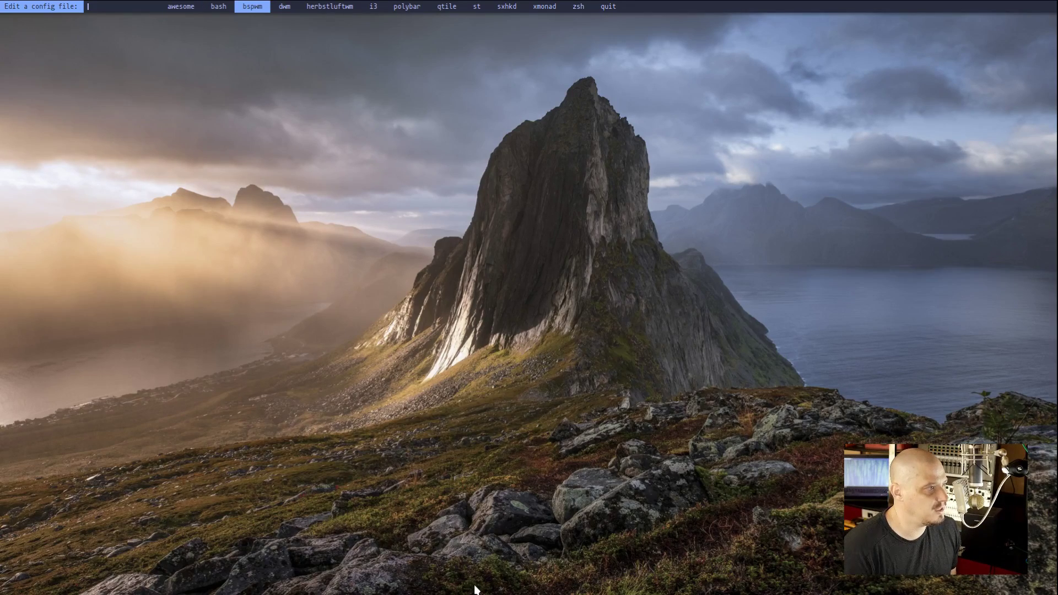
{"action": "key", "text": "Right"}
{"action": "key", "text": "Right"}
{"action": "key", "text": "Right"}
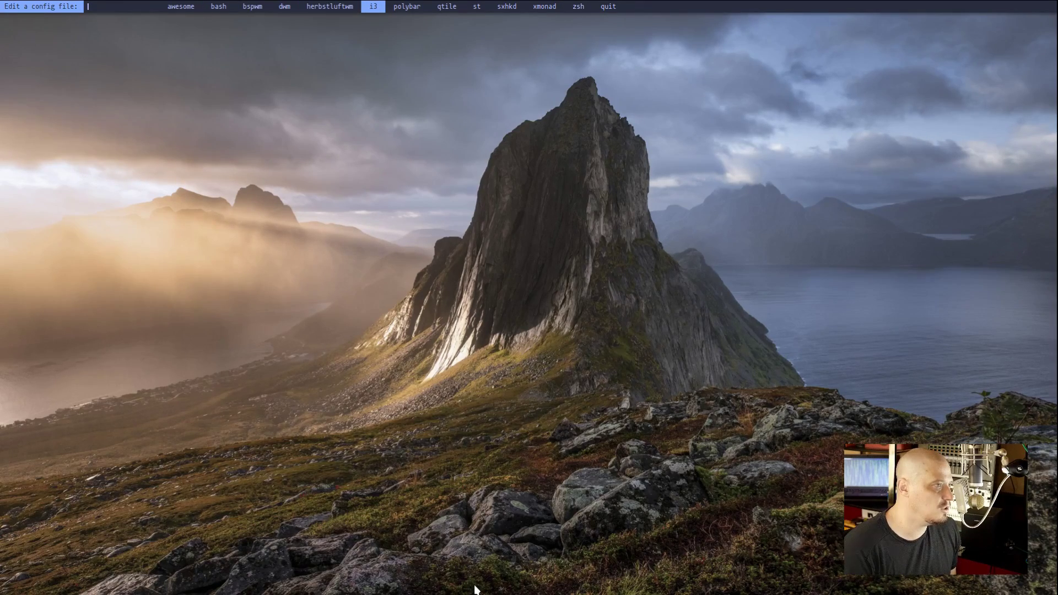
{"action": "type", "text": "/"}
{"action": "key", "text": "BackSpace"}
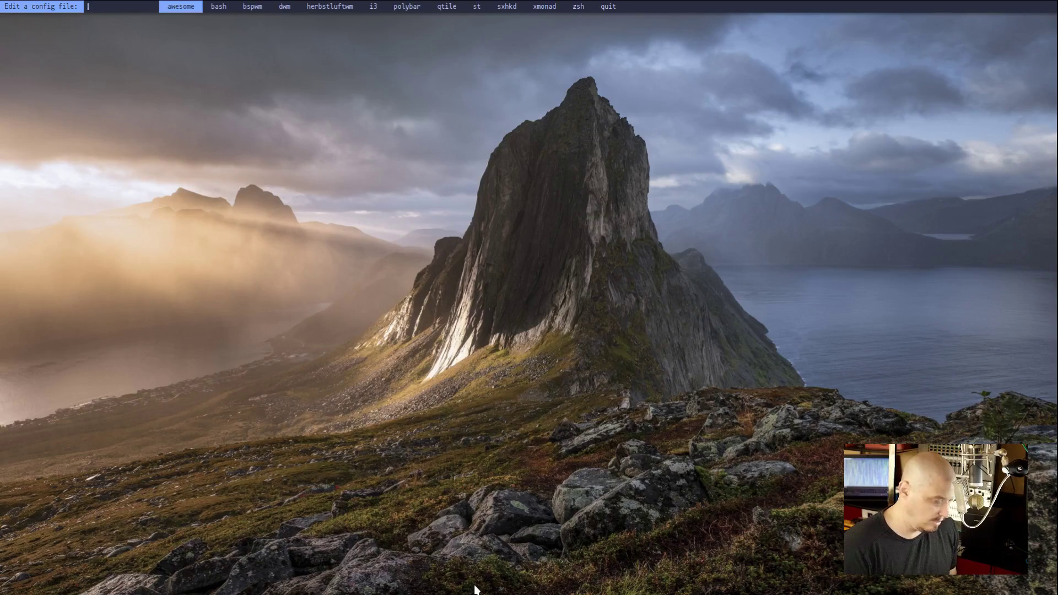
{"action": "type", "text": "sx"}
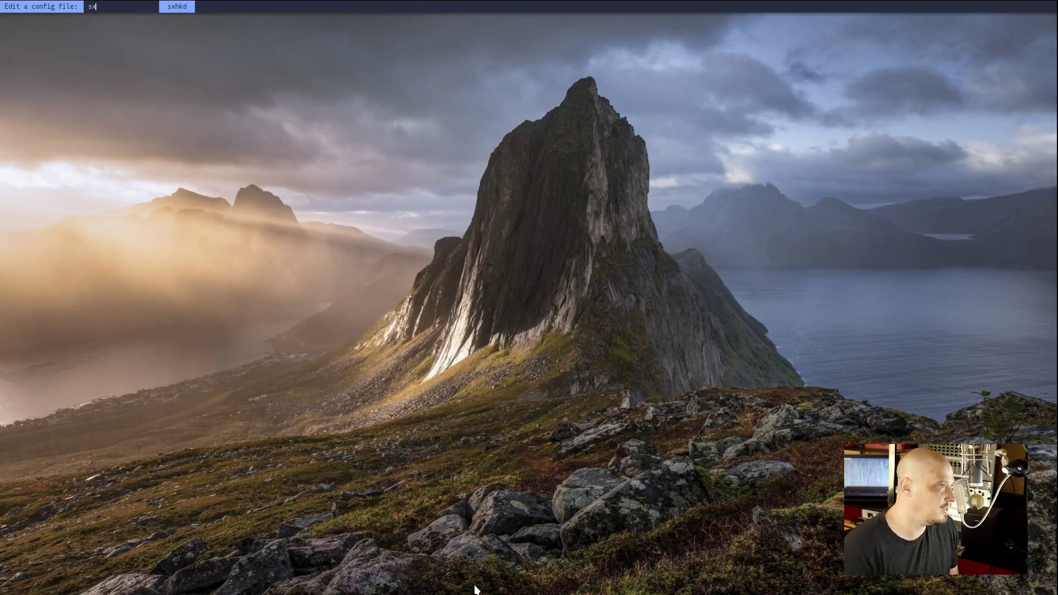
{"action": "type", "text": "k"}
{"action": "key", "text": "BackSpace"}
{"action": "type", "text": "hk"}
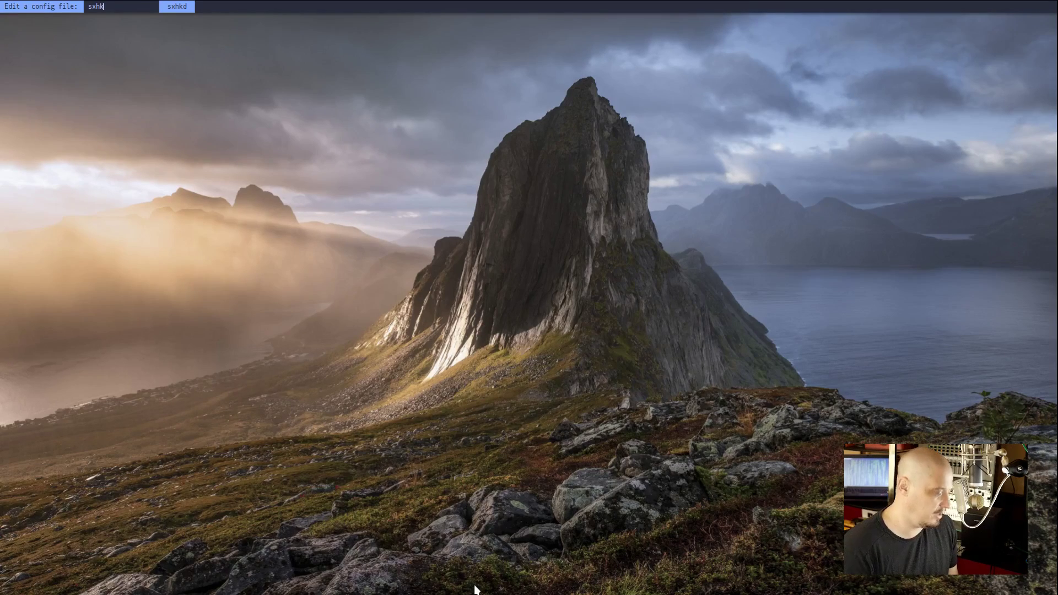
{"action": "type", "text": "d"}
{"action": "key", "text": "Return"}
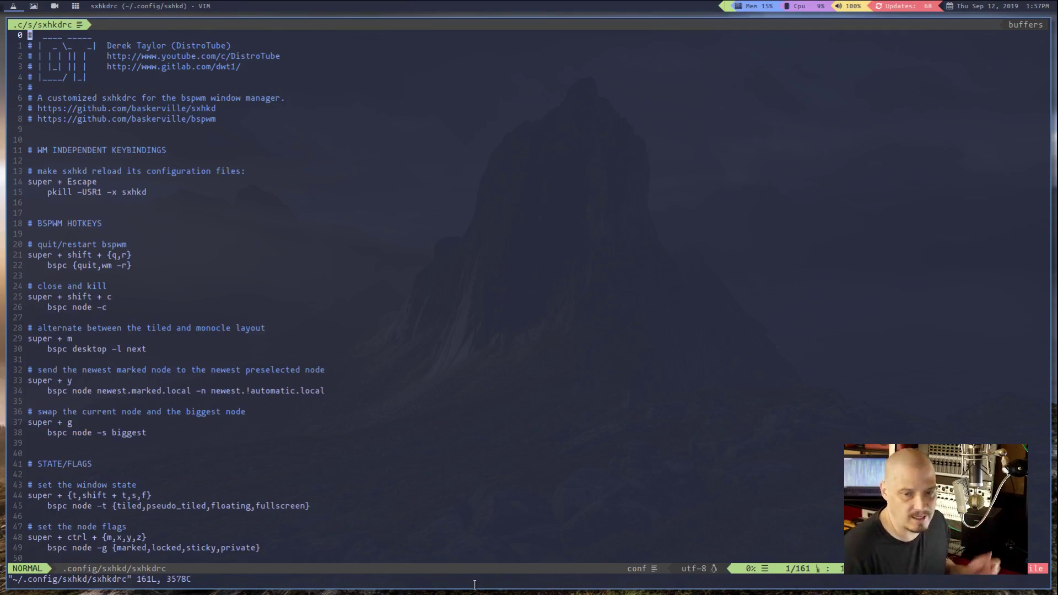
Review sxhkdrc's application keybindings, then launch lynx on the DistroTube gopher page with super+alt+l
{"action": "left_click", "coordinate": [477, 218]}
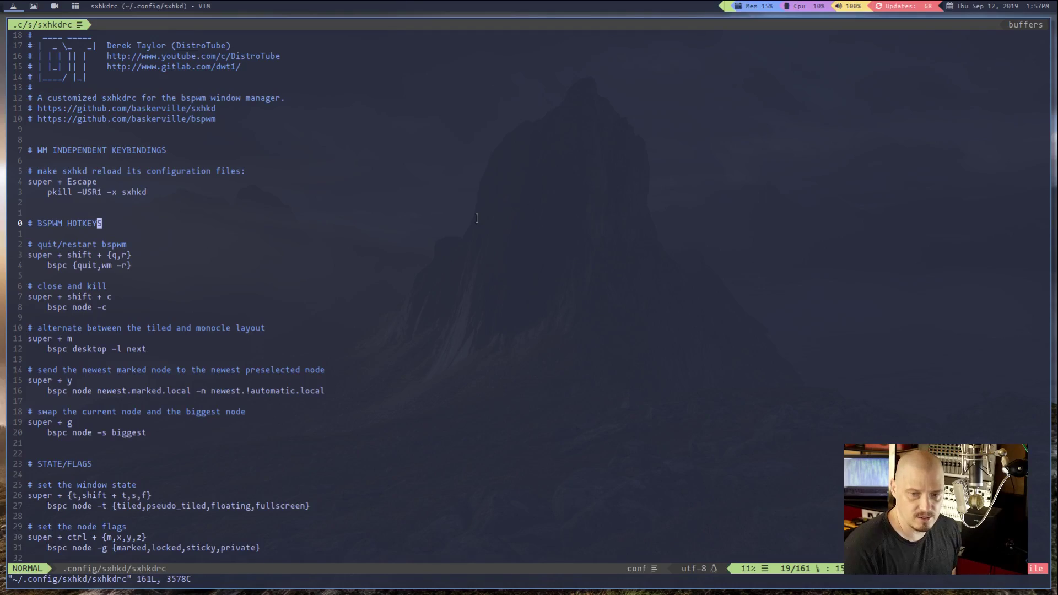
{"action": "key", "text": "Return"}
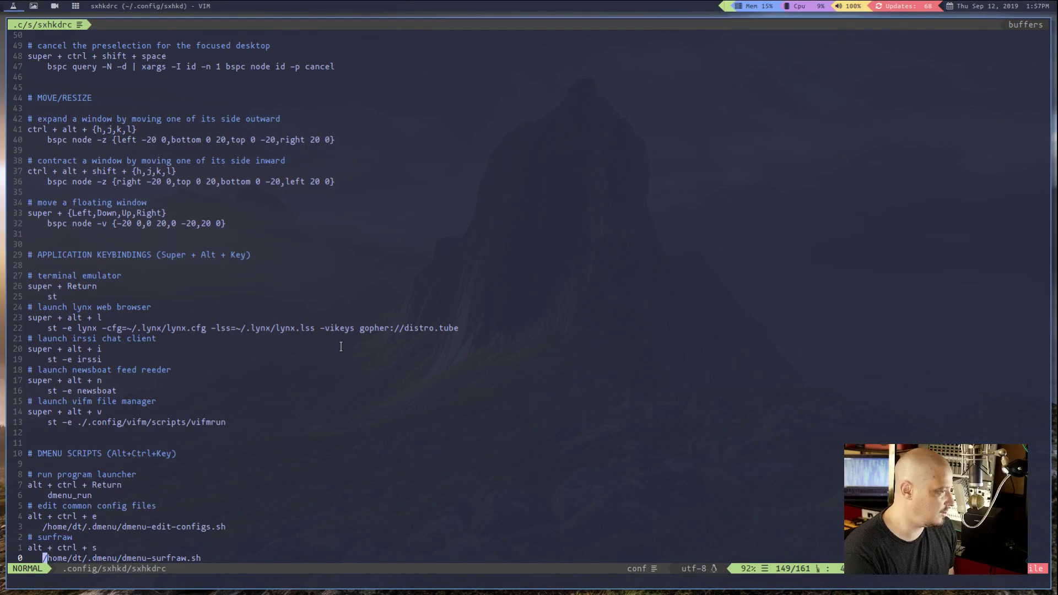
{"action": "scroll", "coordinate": [341, 346], "scroll_direction": "down", "scroll_amount": 7}
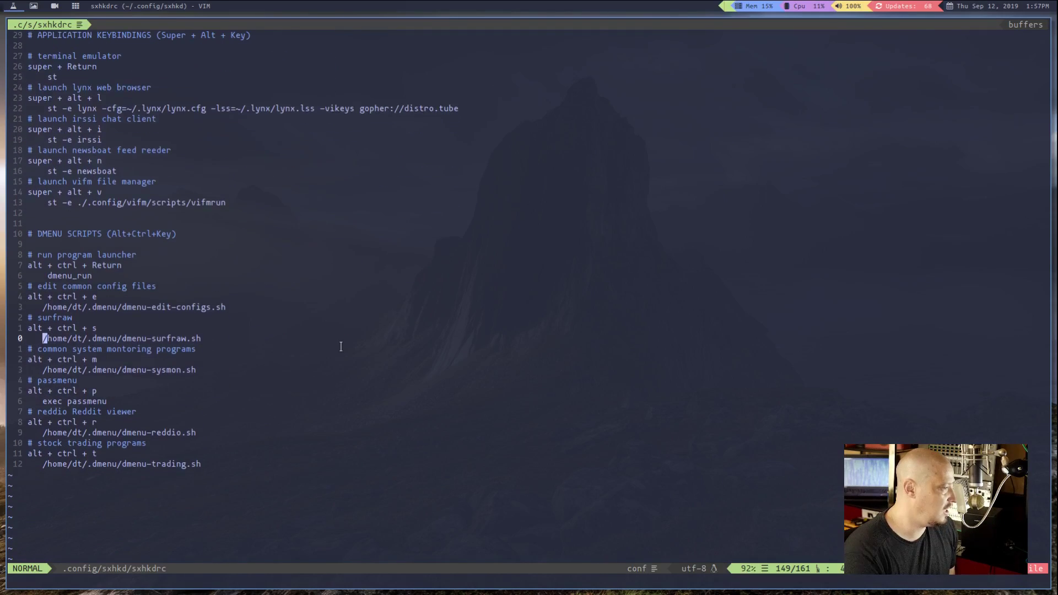
{"action": "scroll", "coordinate": [242, 361], "scroll_direction": "up", "scroll_amount": 2}
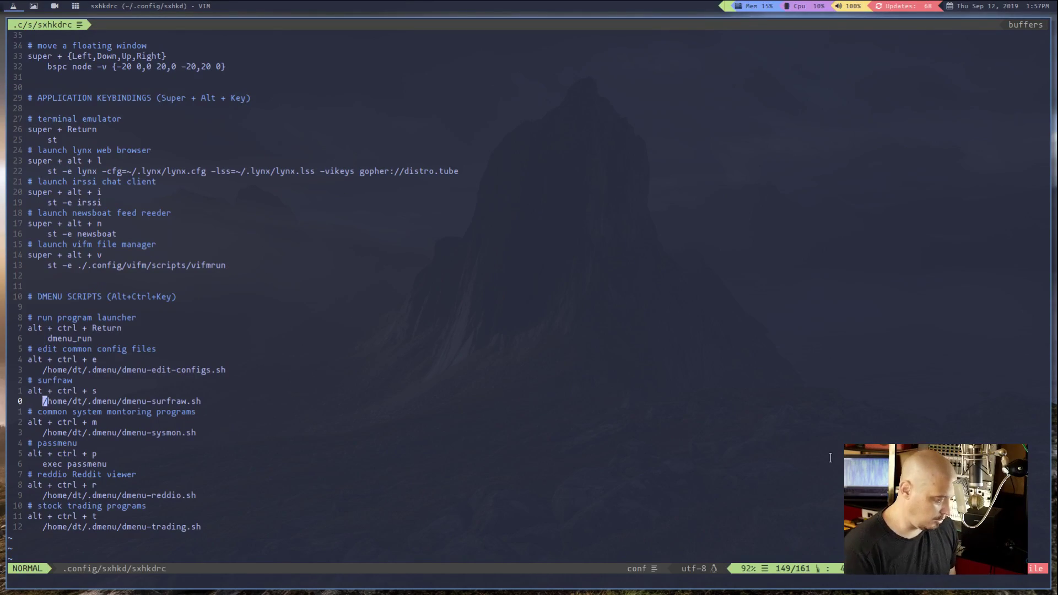
{"action": "key", "text": "super+alt+l"}
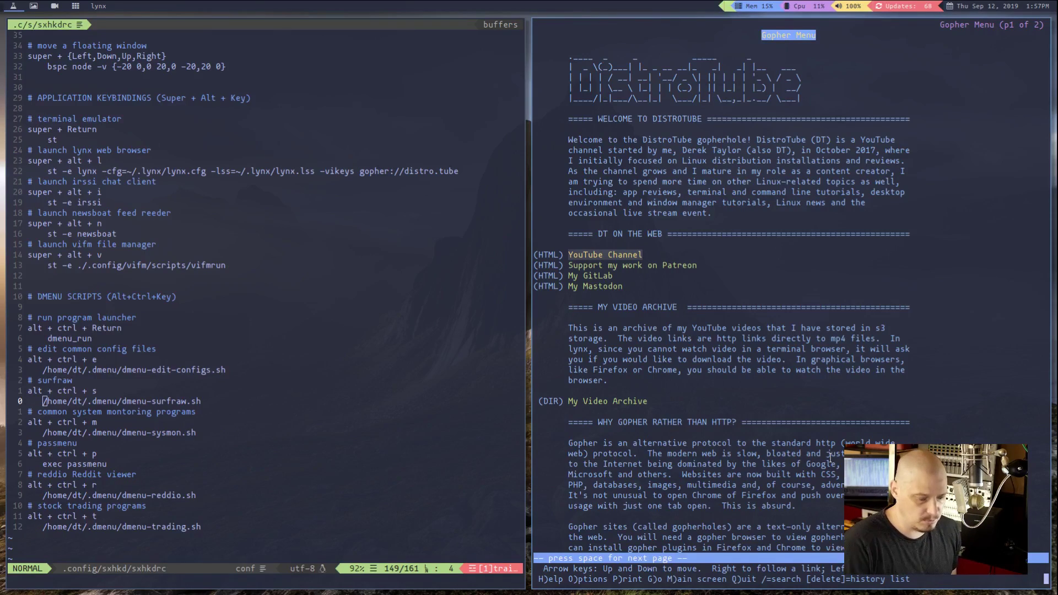
Browse My Video Archive's 2017 video list in lynx, back out to the main menu, and quit lynx
{"action": "key", "text": "Down"}
{"action": "key", "text": "Down"}
{"action": "key", "text": "Down"}
{"action": "key", "text": "Down"}
{"action": "key", "text": "Down"}
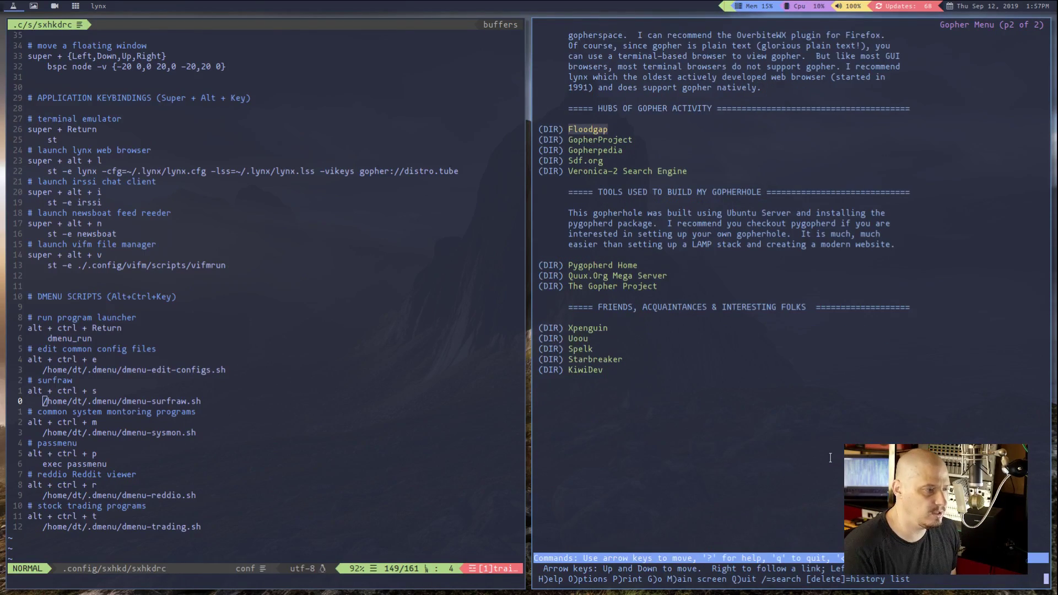
{"action": "key", "text": "Up"}
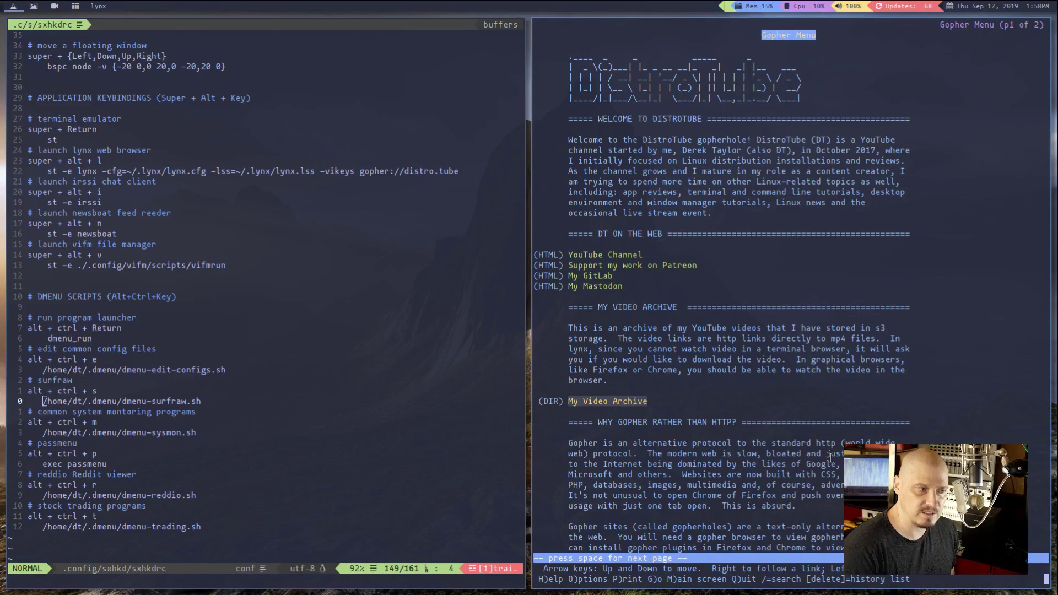
{"action": "key", "text": "Return"}
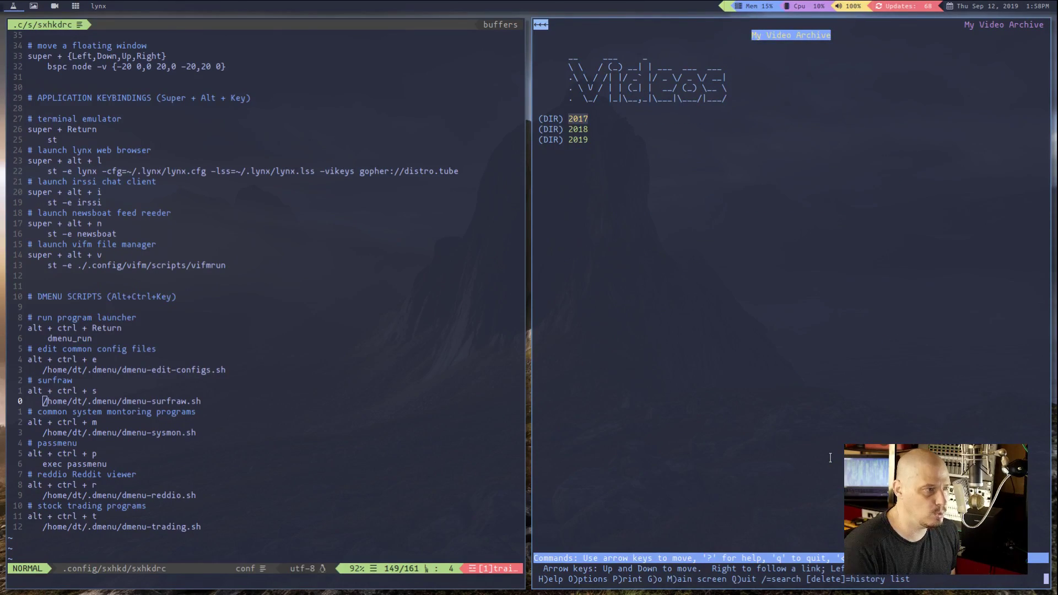
{"action": "key", "text": "Return"}
{"action": "key", "text": "Down"}
{"action": "key", "text": "Down"}
{"action": "key", "text": "Down"}
{"action": "key", "text": "Down"}
{"action": "key", "text": "Down"}
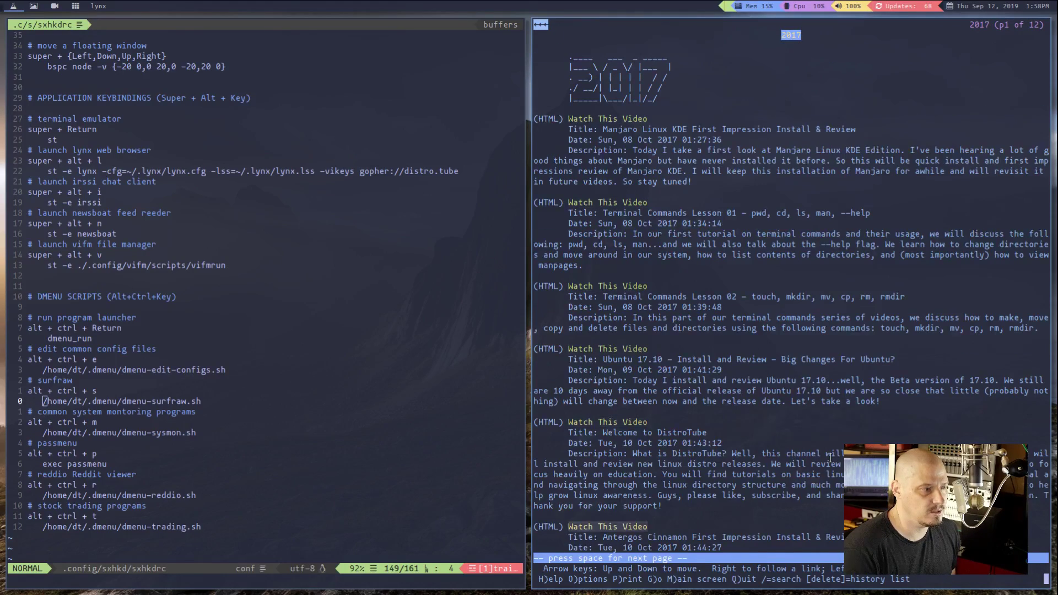
{"action": "key", "text": "Down"}
{"action": "key", "text": "Down"}
{"action": "key", "text": "Down"}
{"action": "key", "text": "Down"}
{"action": "key", "text": "Down"}
{"action": "key", "text": "Left"}
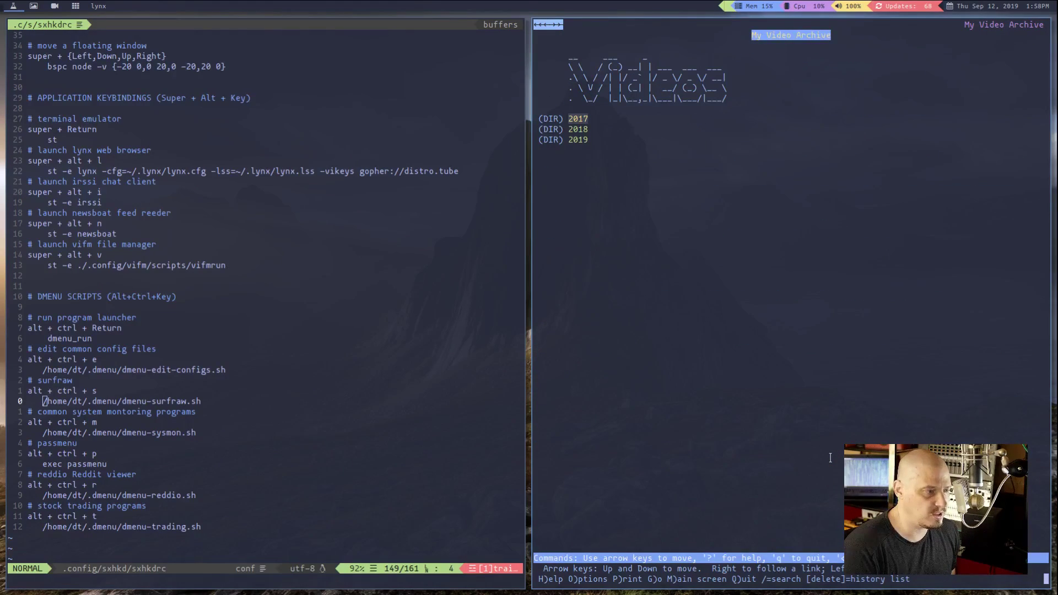
{"action": "key", "text": "Left"}
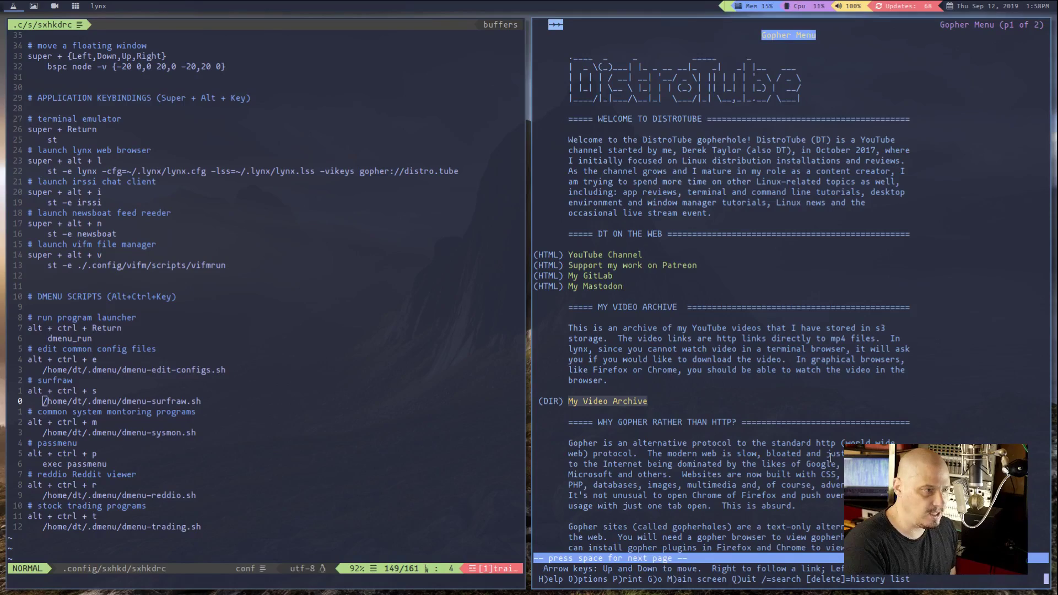
{"action": "key", "text": "shift+q"}
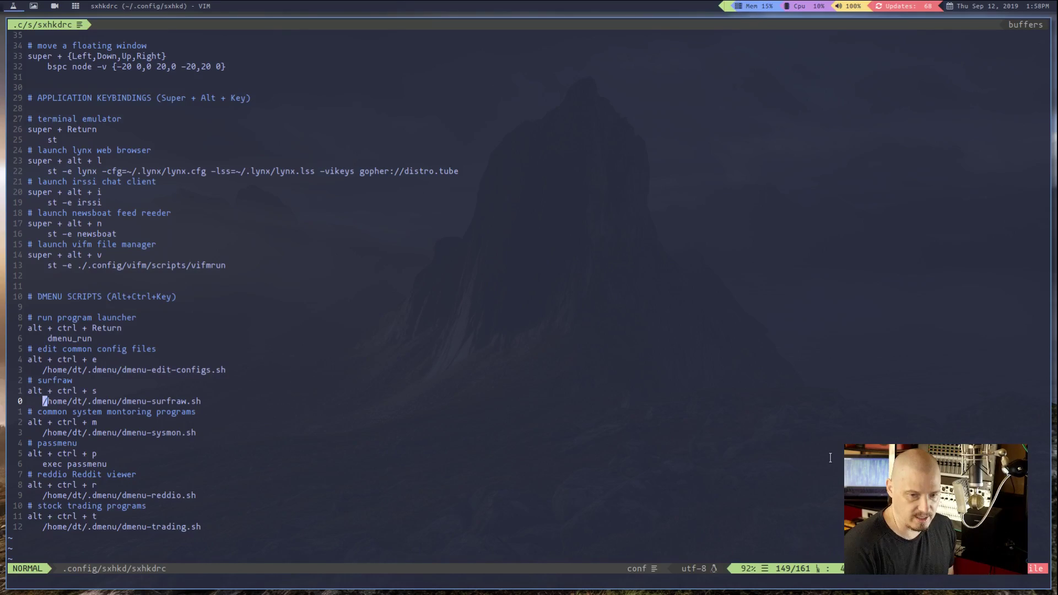
{"action": "key", "text": "super+alt+i"}
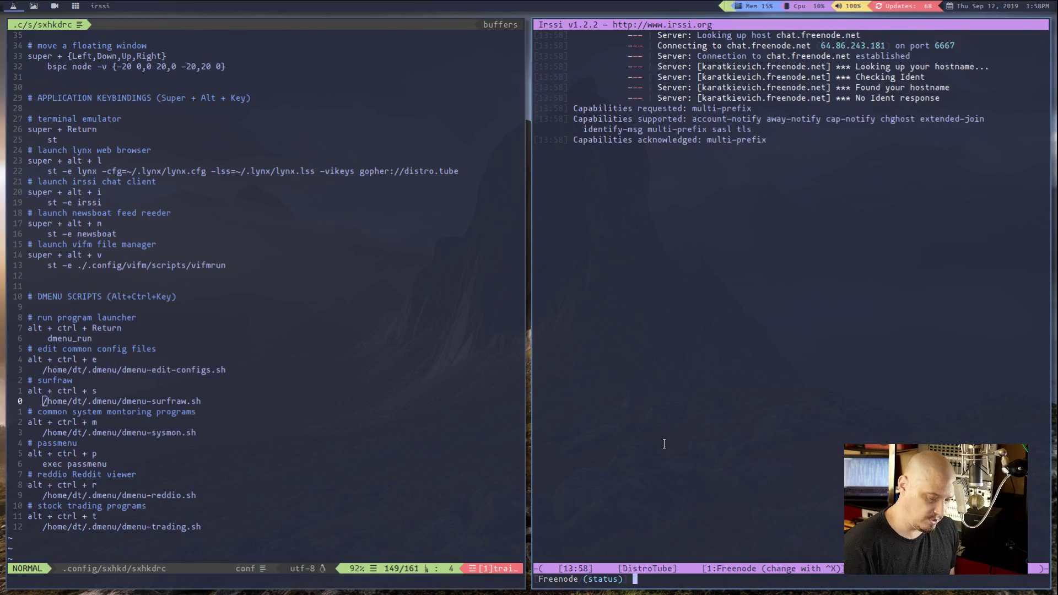
{"action": "key", "text": "super+alt+n"}
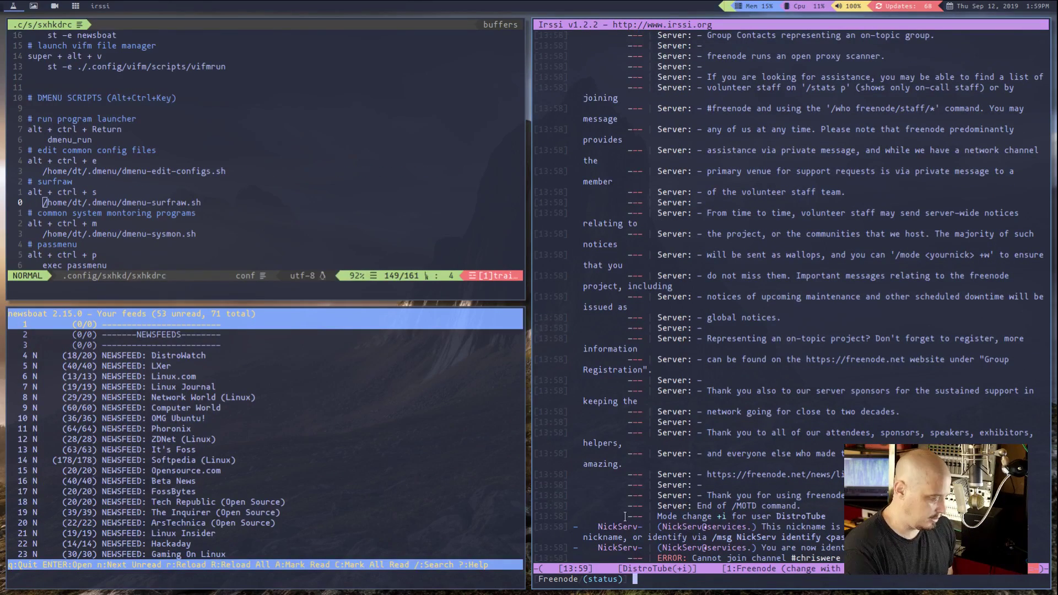
{"action": "key", "text": "super+shift+c"}
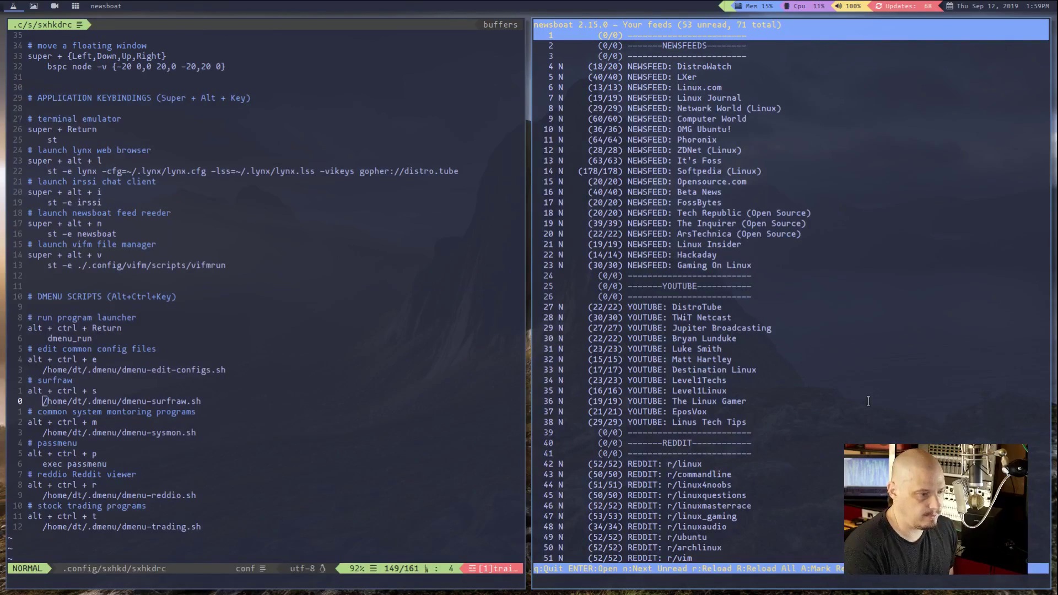
{"action": "key", "text": "super+shift+c"}
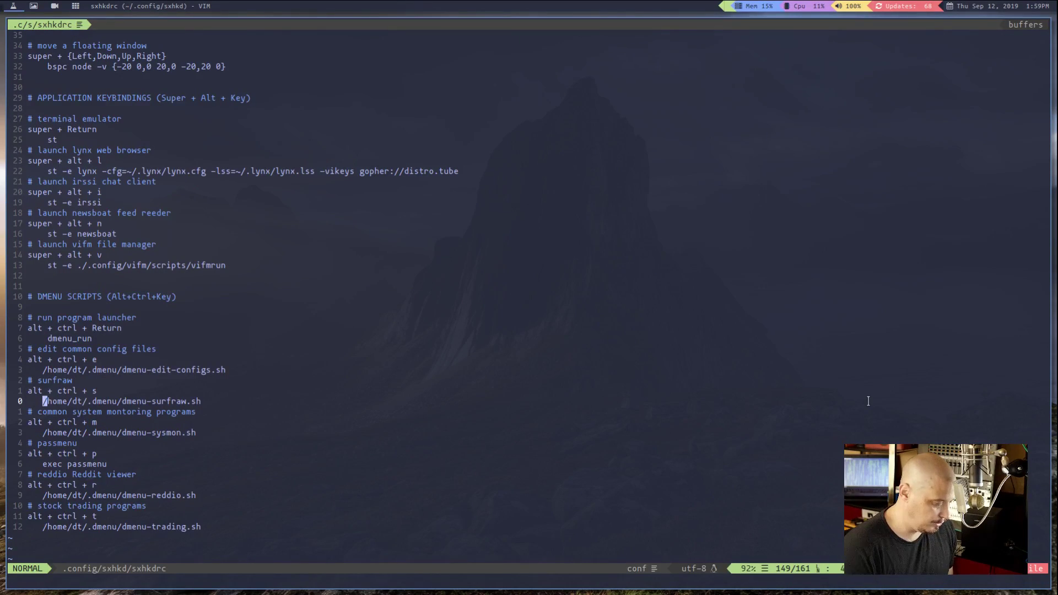
{"action": "key", "text": "super+alt+v"}
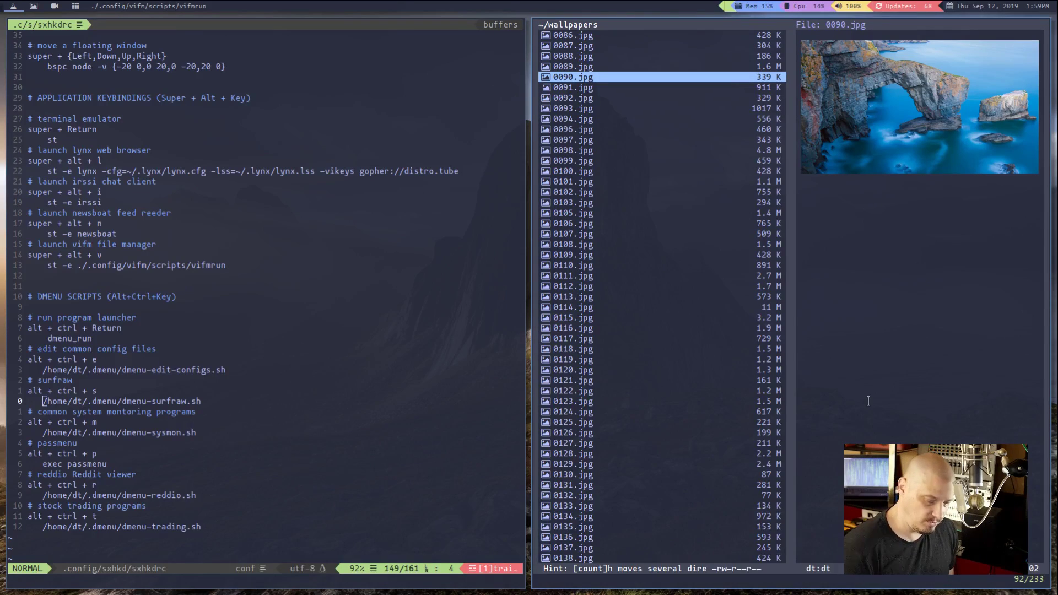
{"action": "key", "text": "j"}
{"action": "key", "text": "j"}
{"action": "key", "text": "j"}
{"action": "key", "text": "j"}
{"action": "key", "text": "j"}
{"action": "key", "text": "j"}
{"action": "key", "text": "j"}
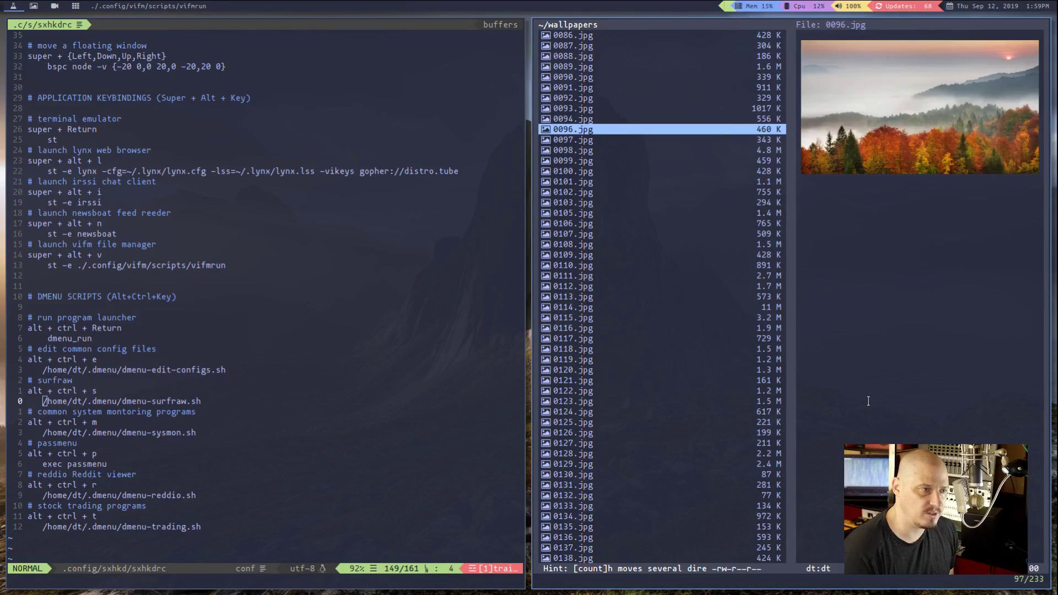
{"action": "key", "text": "j"}
{"action": "key", "text": "j"}
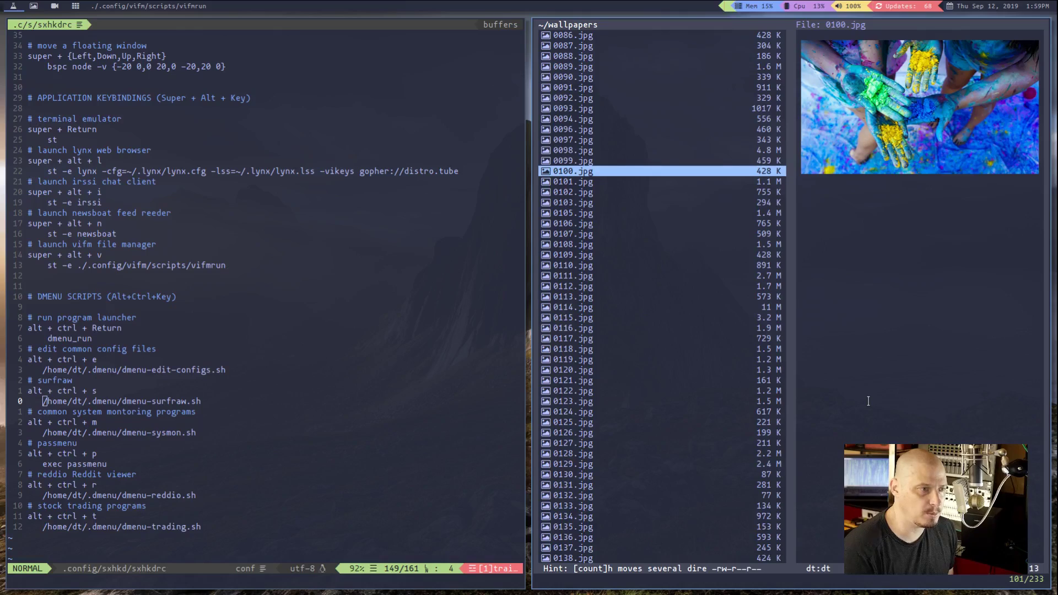
{"action": "key", "text": "h"}
{"action": "key", "text": "h"}
{"action": "key", "text": "l"}
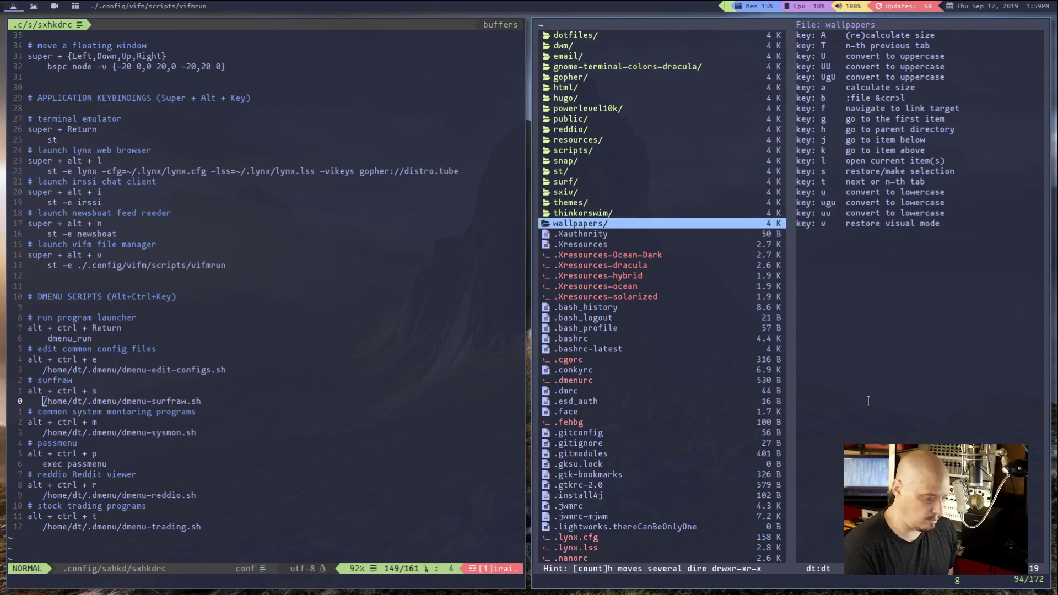
{"action": "key", "text": "g"}
{"action": "key", "text": "g"}
{"action": "key", "text": "super+shift+c"}
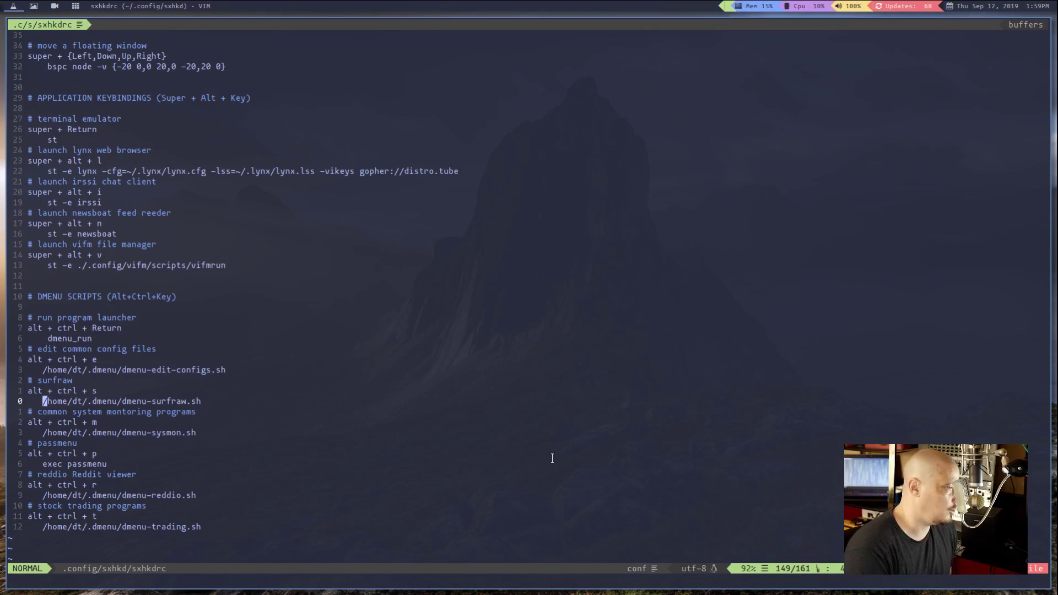
Try the dmenu_run launcher with 'firef' and dismiss it, then open and dismiss the config-file picker
{"action": "key", "text": "j"}
{"action": "key", "text": "j"}
{"action": "key", "text": "j"}
{"action": "key", "text": "j"}
{"action": "key", "text": "j"}
{"action": "key", "text": "j"}
{"action": "key", "text": "dollar"}
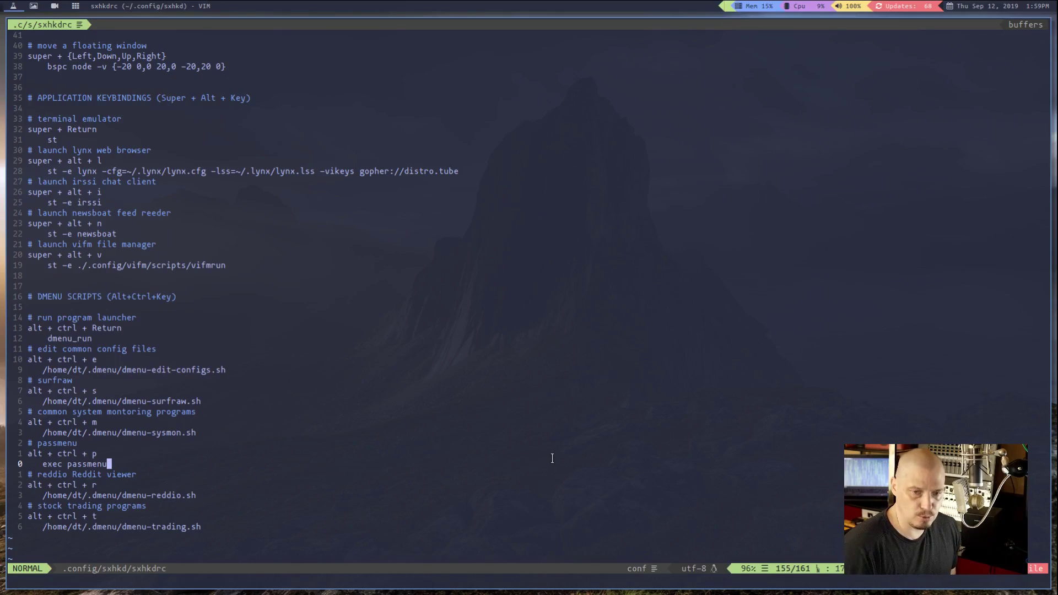
{"action": "key", "text": "ctrl+alt+Return"}
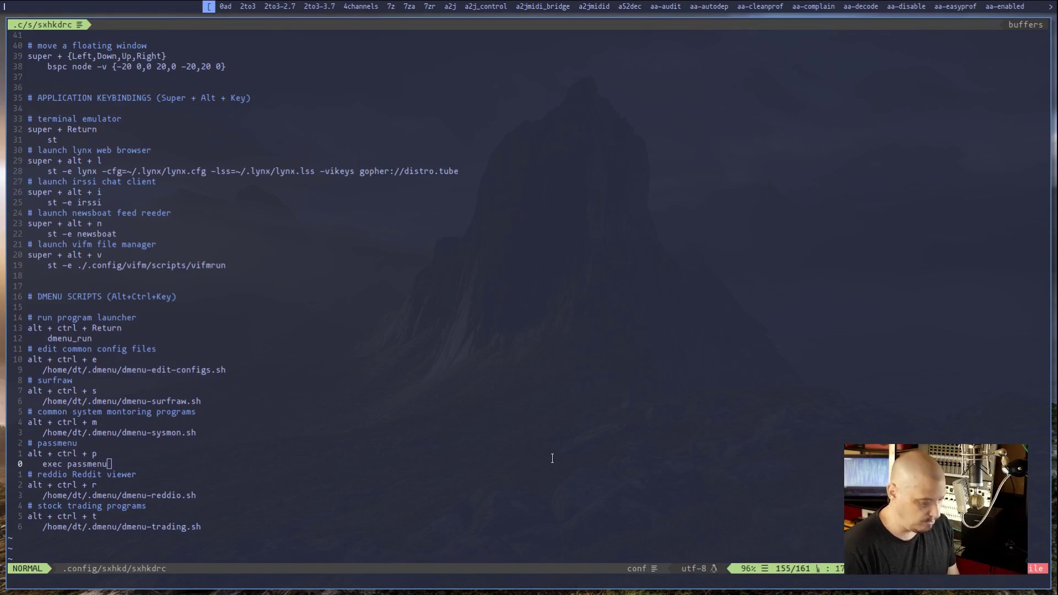
{"action": "type", "text": "firef"}
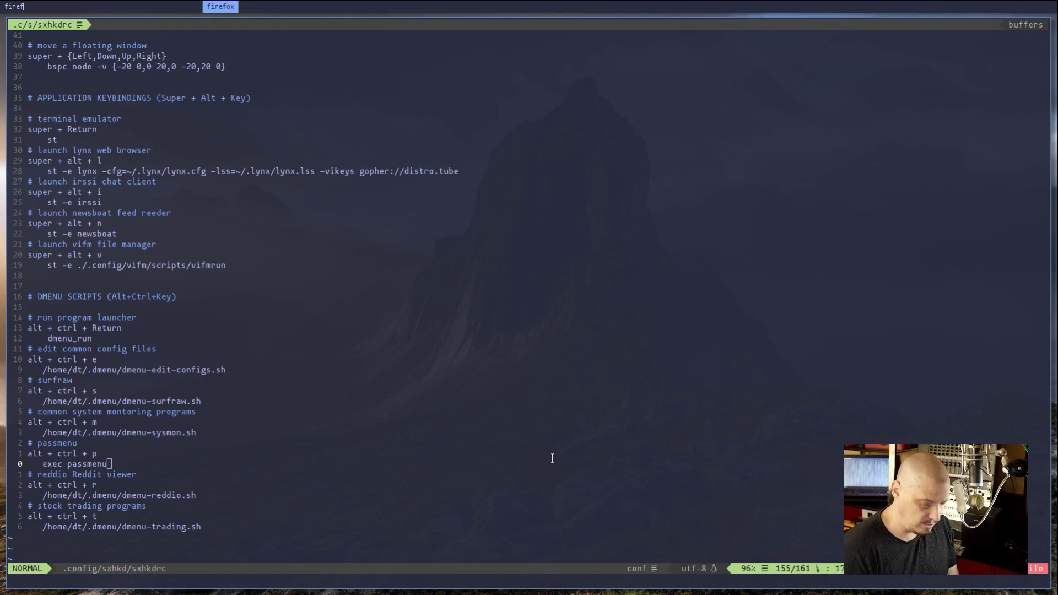
{"action": "key", "text": "Return"}
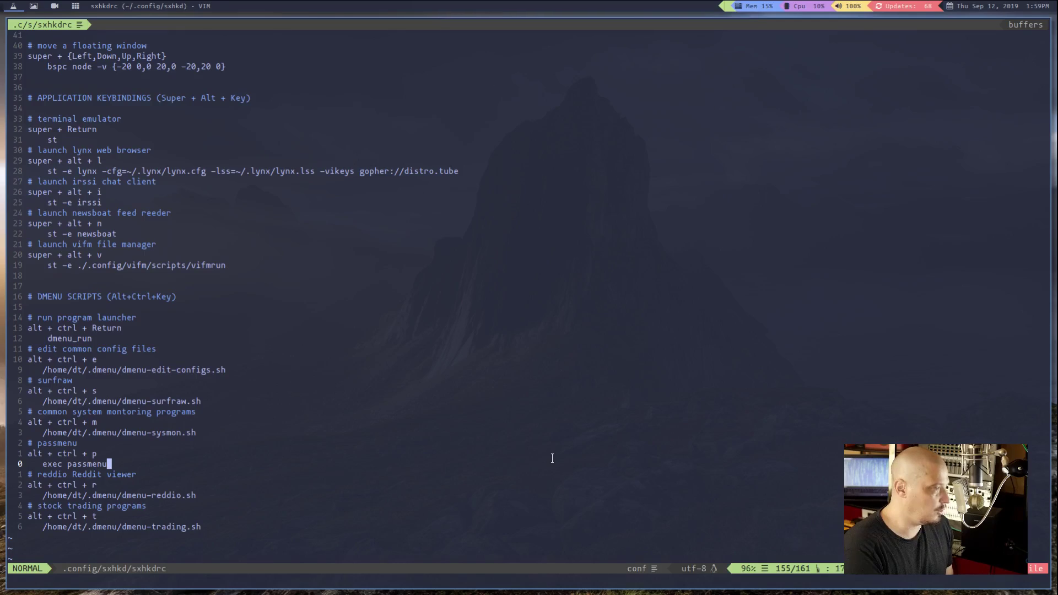
{"action": "key", "text": "ctrl+alt+e"}
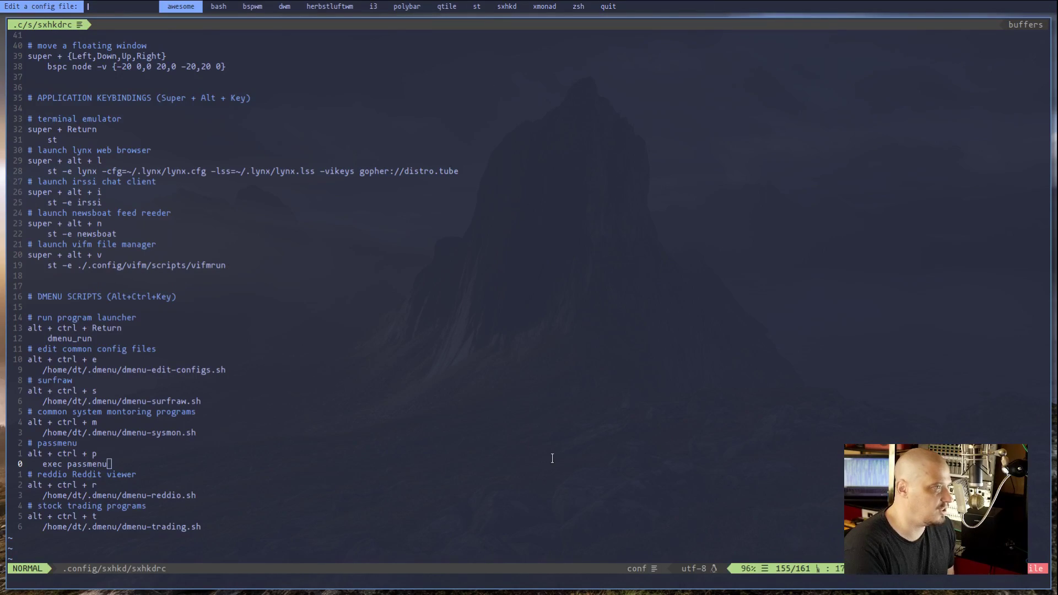
{"action": "key", "text": "Escape"}
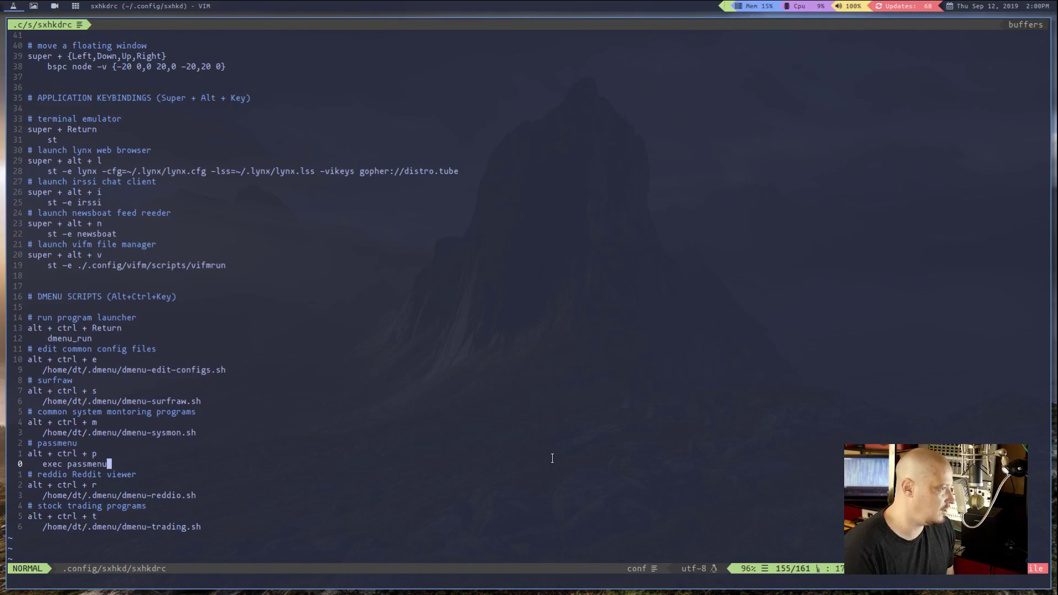
Search DuckDuckGo for 'linux' through the surfraw picker, then quit the lynx results window
{"action": "key", "text": "ctrl+alt+s"}
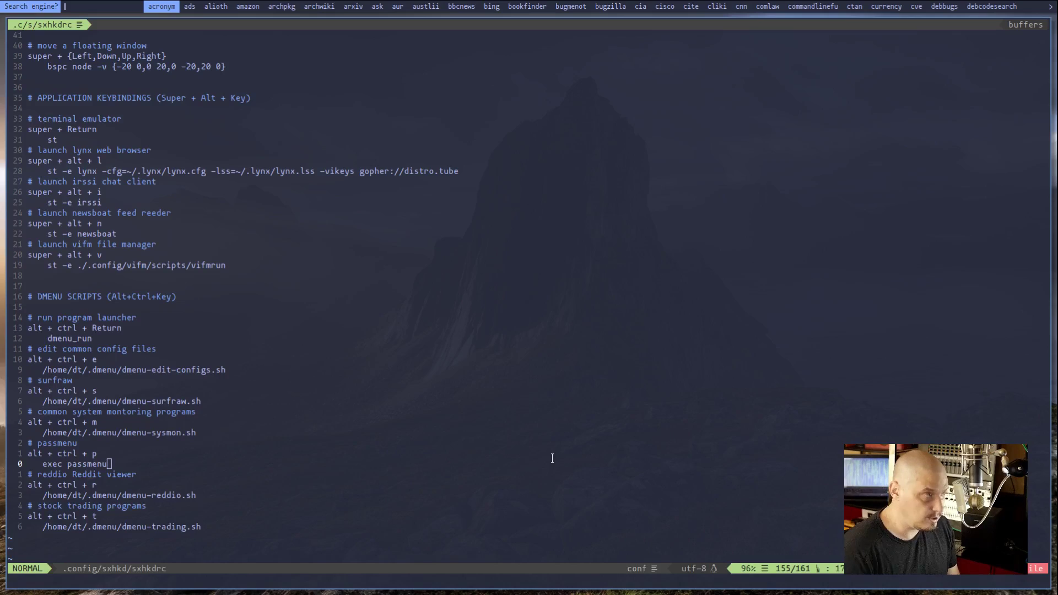
{"action": "type", "text": "du"}
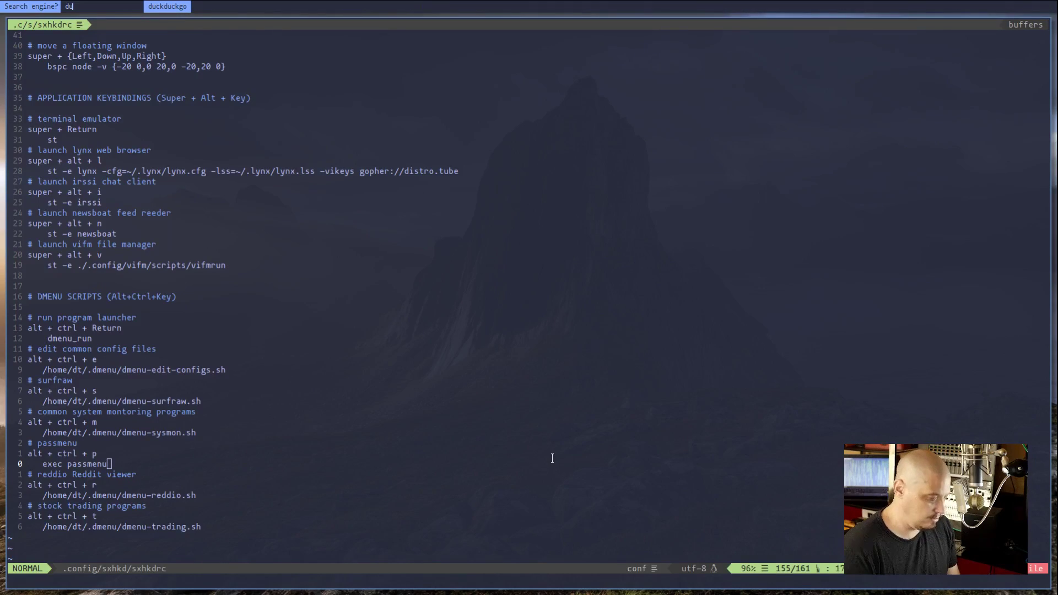
{"action": "key", "text": "Return"}
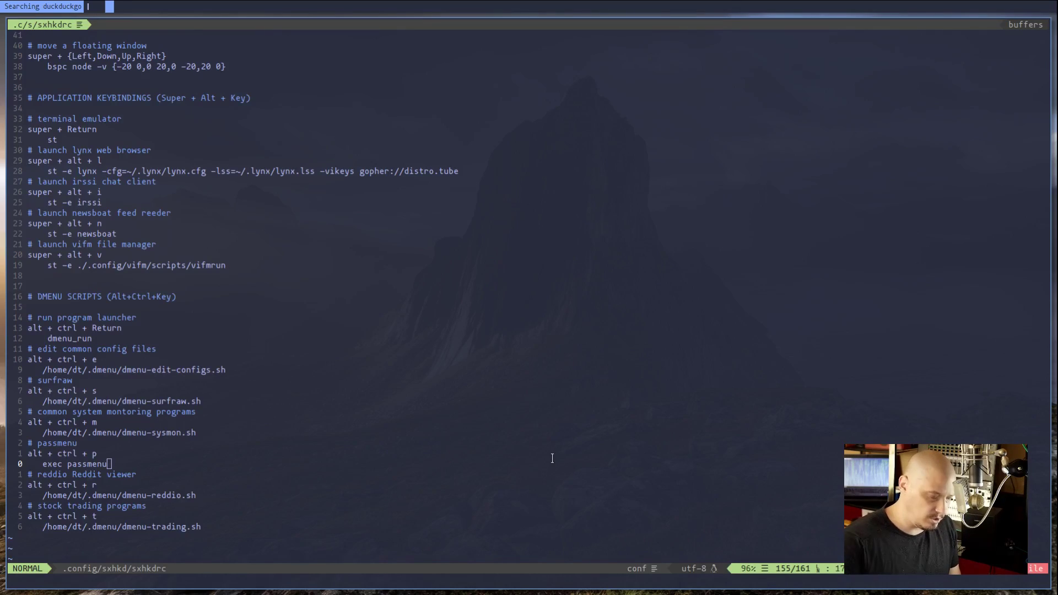
{"action": "type", "text": "linux"}
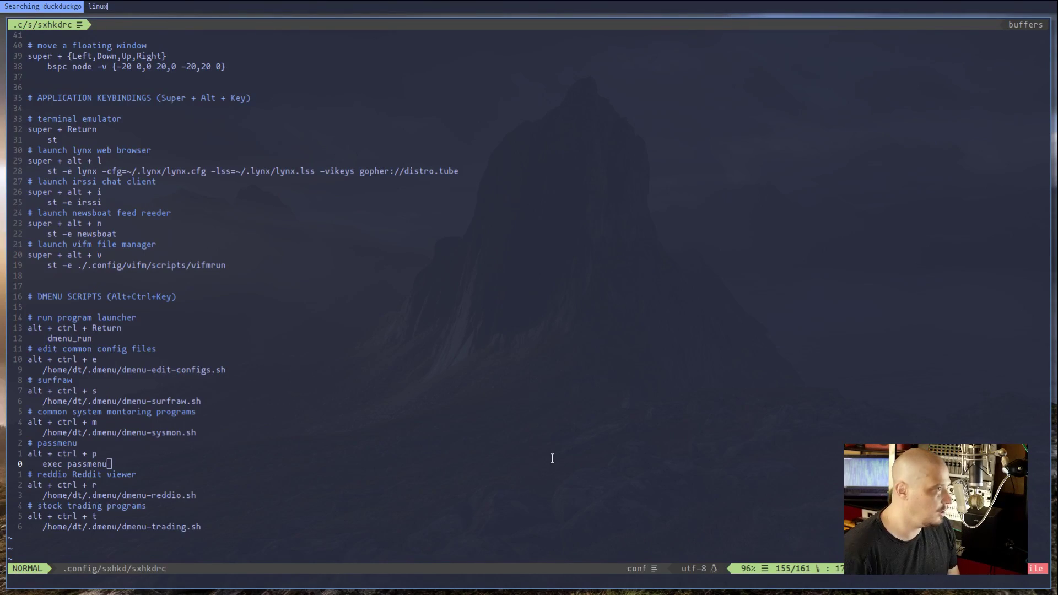
{"action": "key", "text": "Return"}
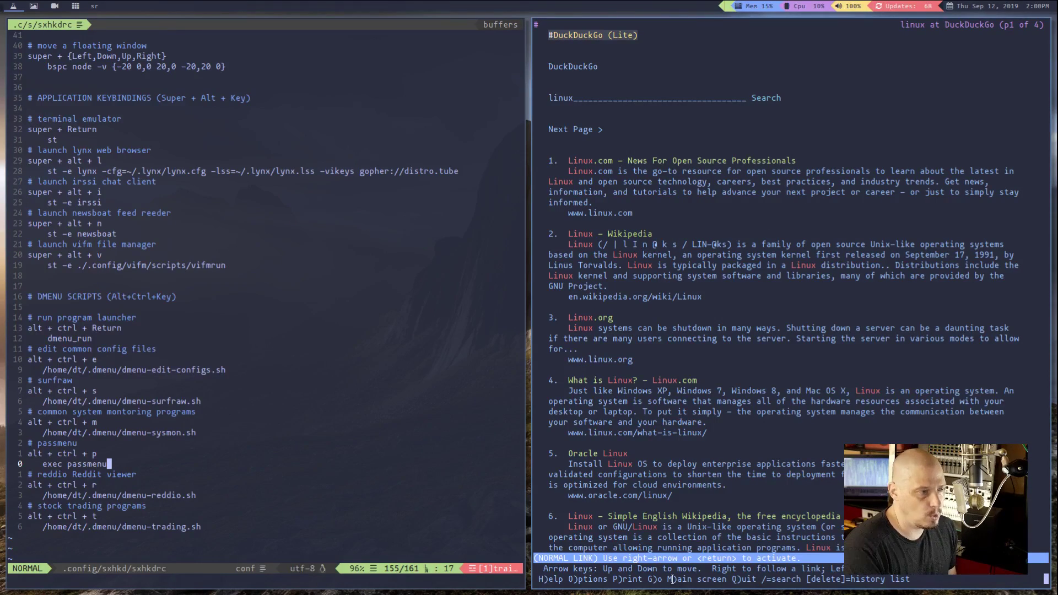
{"action": "key", "text": "shift+q"}
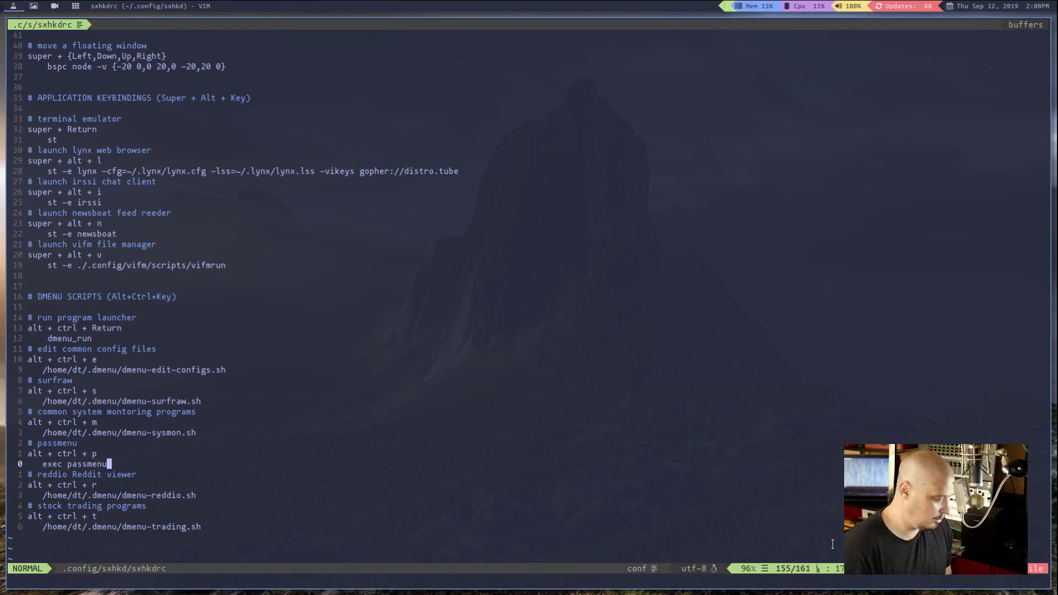
{"action": "key", "text": "ctrl+alt+m"}
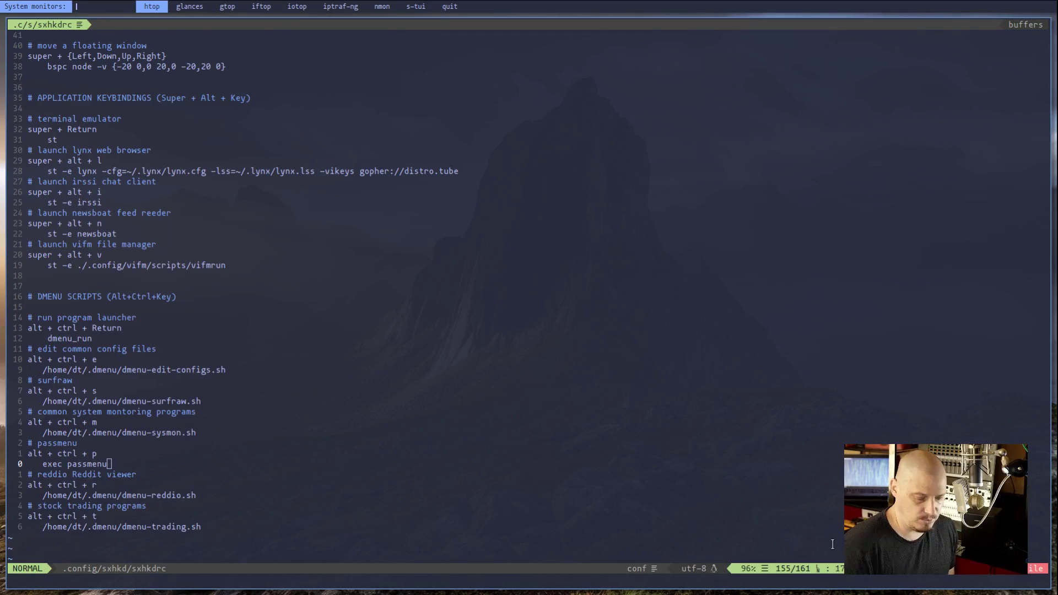
{"action": "key", "text": "Right"}
{"action": "key", "text": "Right"}
{"action": "key", "text": "Right"}
{"action": "key", "text": "Right"}
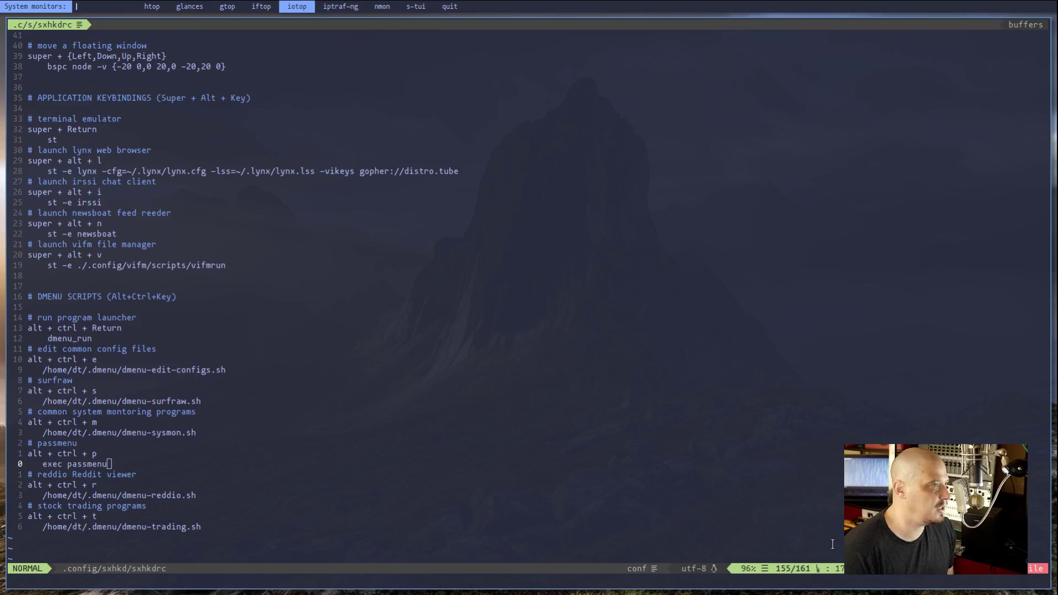
{"action": "key", "text": "Right"}
{"action": "key", "text": "Right"}
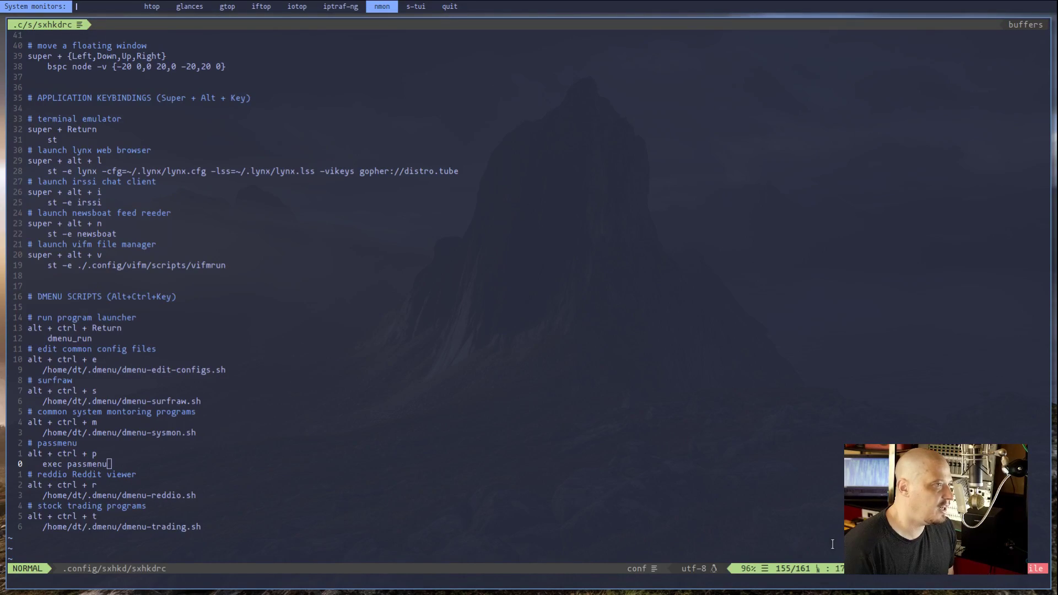
{"action": "key", "text": "Right"}
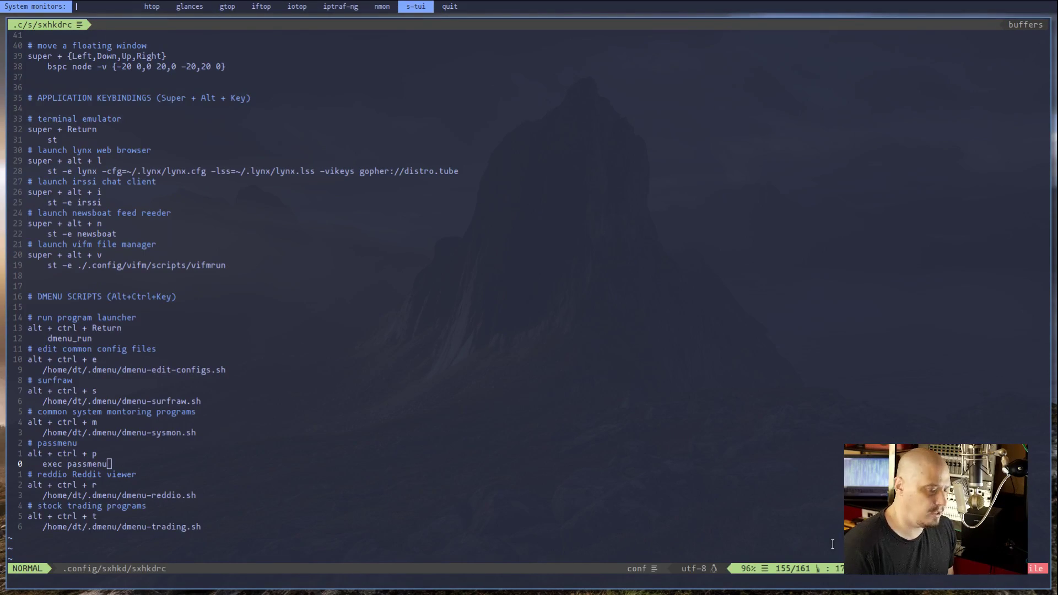
{"action": "key", "text": "Right"}
{"action": "key", "text": "Left"}
{"action": "key", "text": "Left"}
{"action": "key", "text": "Left"}
{"action": "key", "text": "Left"}
{"action": "key", "text": "Left"}
{"action": "key", "text": "Left"}
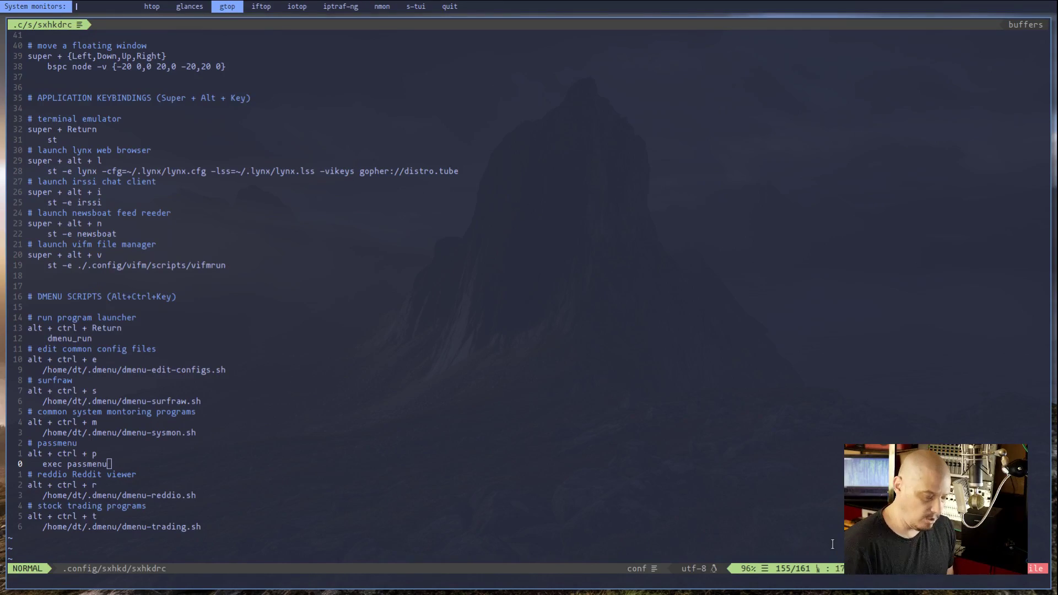
{"action": "key", "text": "Return"}
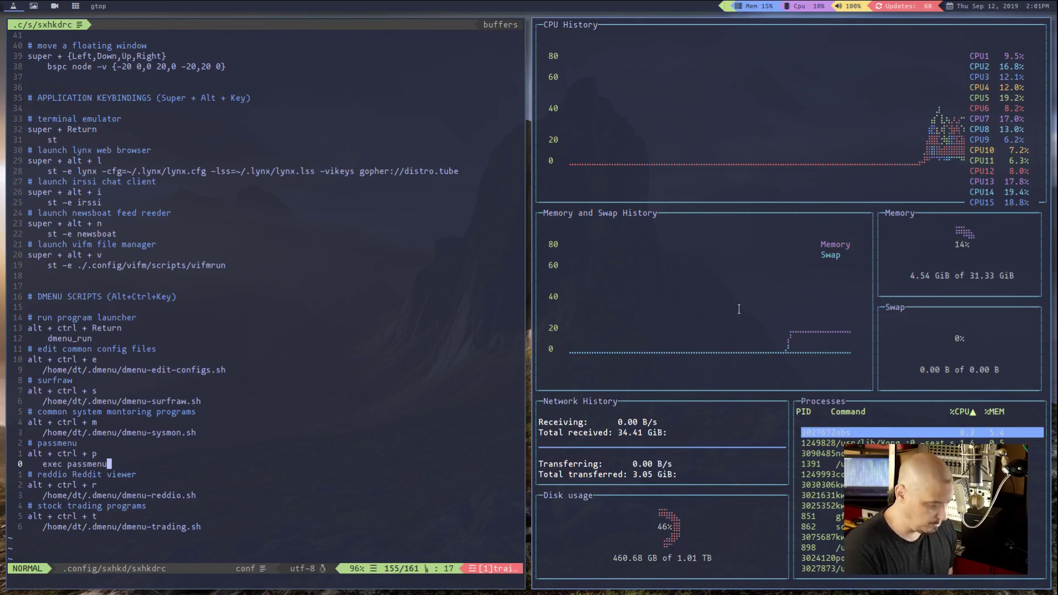
{"action": "key", "text": "q"}
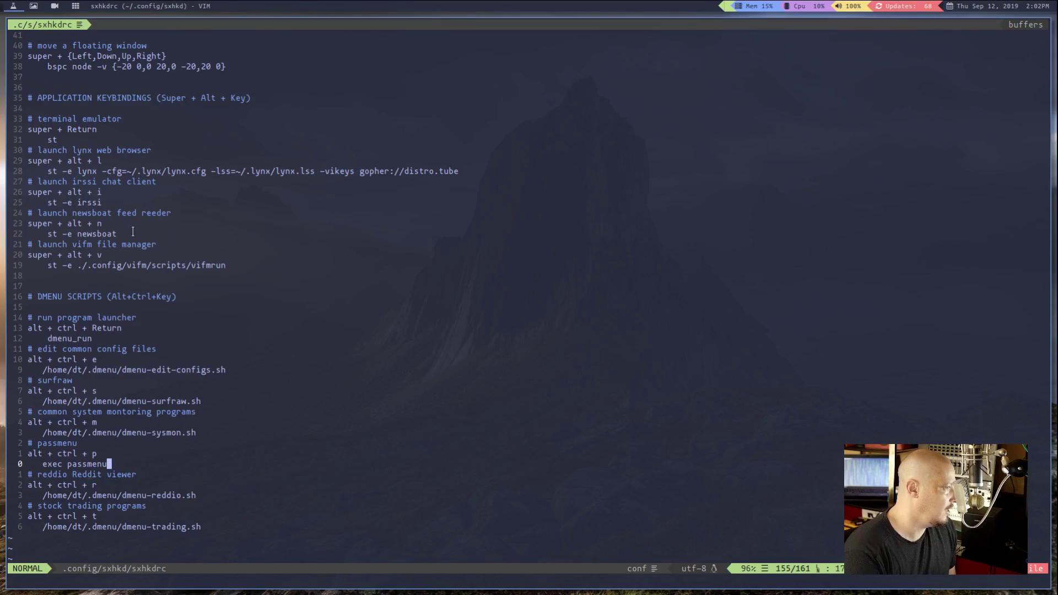
Duplicate the three-line vifm binding block below itself in sxhkdrc
{"action": "left_click", "coordinate": [78, 245]}
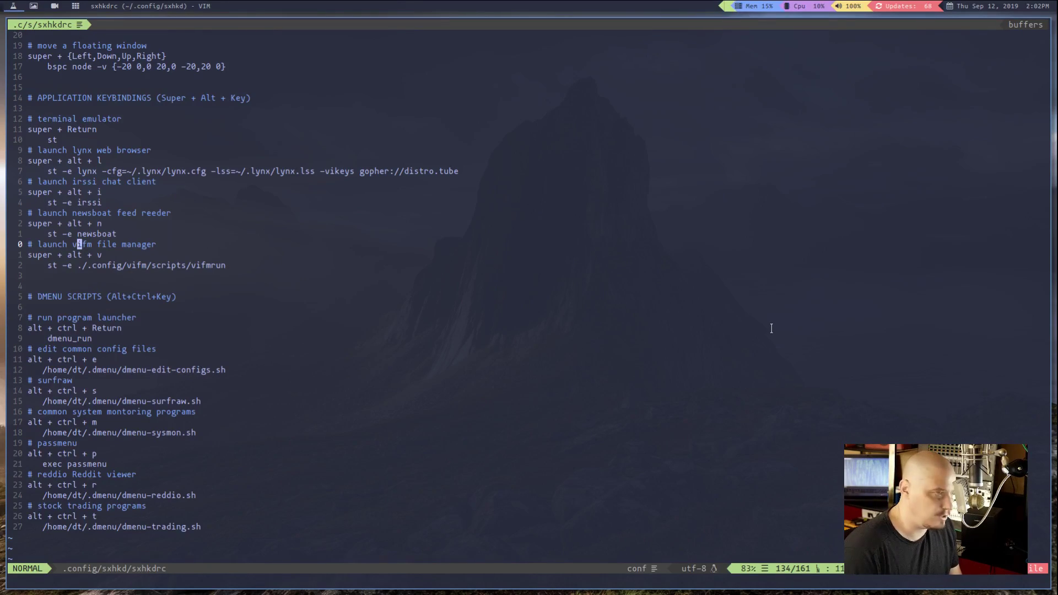
{"action": "key", "text": "3"}
{"action": "key", "text": "y"}
{"action": "key", "text": "y"}
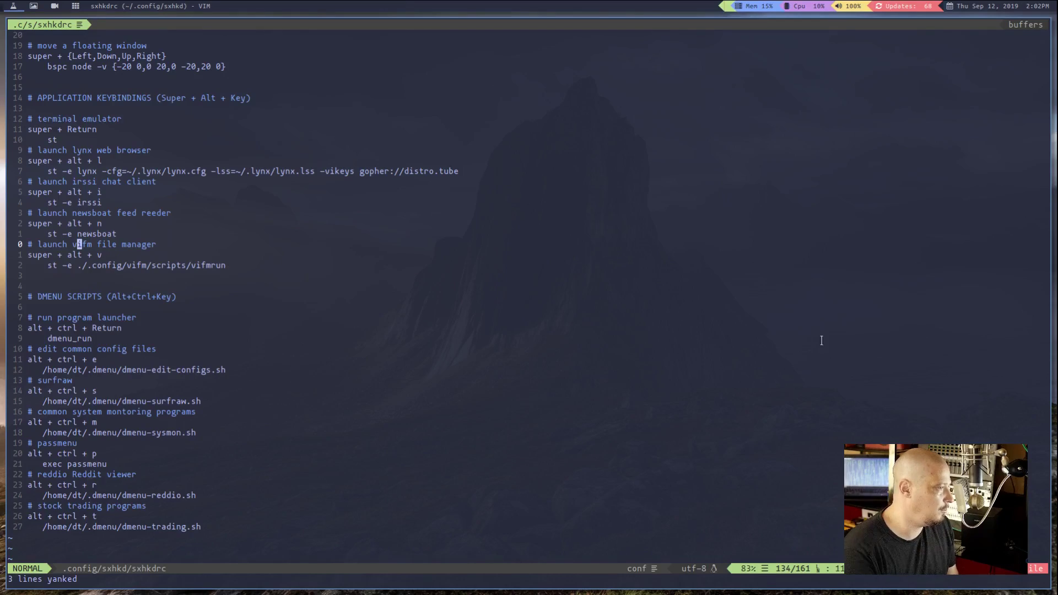
{"action": "left_click", "coordinate": [198, 279]}
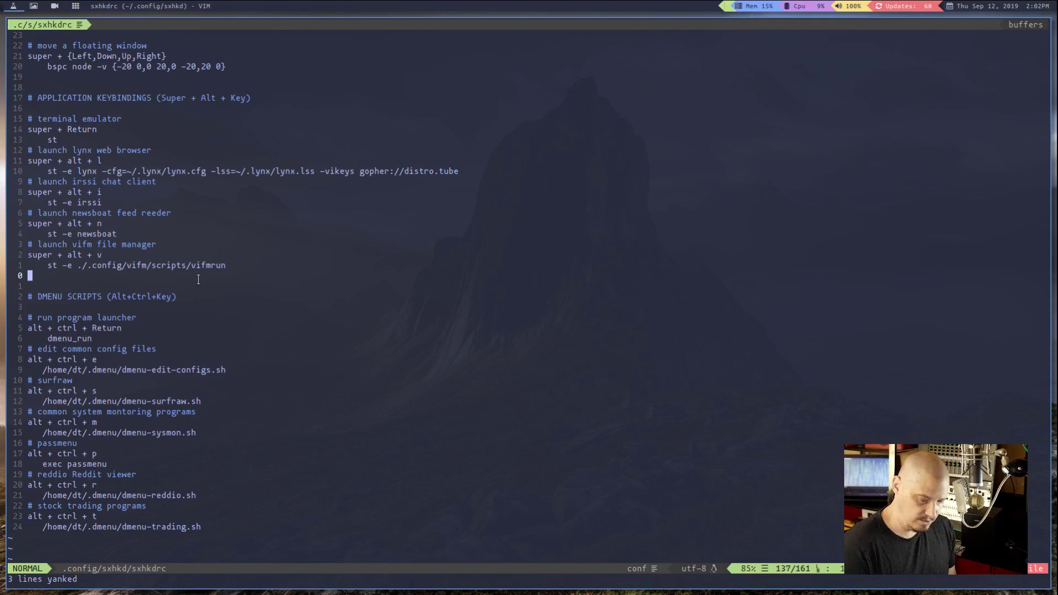
{"action": "key", "text": "p"}
Edit the copy into '# launch htop', 'super + alt + h', and 'st -e htop'
{"action": "left_click", "coordinate": [184, 283]}
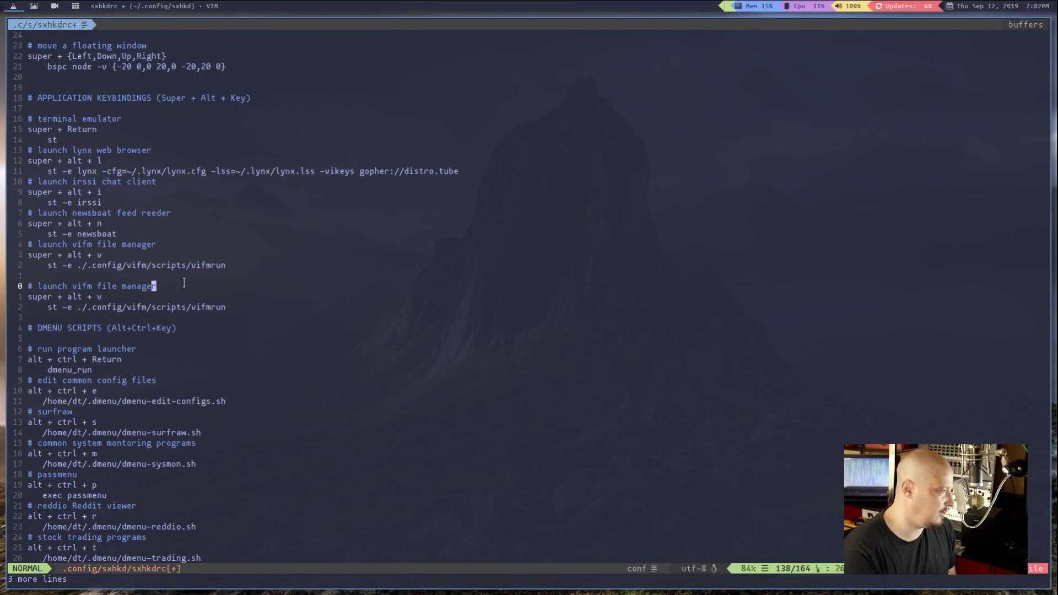
{"action": "key", "text": "A"}
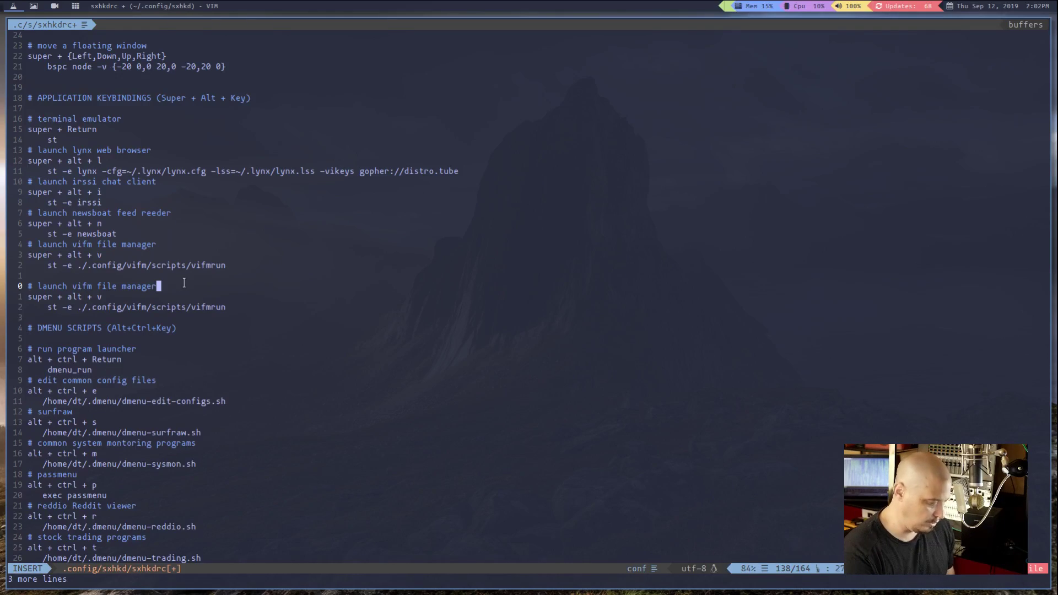
{"action": "key", "text": "BackSpace"}
{"action": "key", "text": "BackSpace"}
{"action": "key", "text": "BackSpace"}
{"action": "key", "text": "BackSpace"}
{"action": "key", "text": "BackSpace"}
{"action": "key", "text": "BackSpace"}
{"action": "key", "text": "BackSpace"}
{"action": "key", "text": "BackSpace"}
{"action": "key", "text": "BackSpace"}
{"action": "key", "text": "BackSpace"}
{"action": "key", "text": "BackSpace"}
{"action": "key", "text": "BackSpace"}
{"action": "key", "text": "BackSpace"}
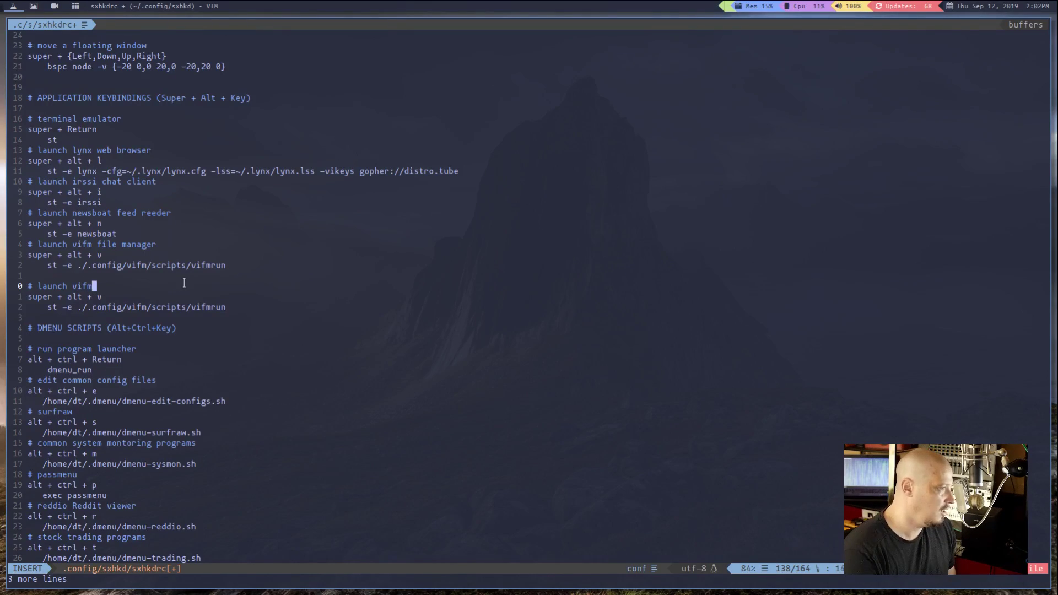
{"action": "key", "text": "BackSpace"}
{"action": "key", "text": "BackSpace"}
{"action": "key", "text": "BackSpace"}
{"action": "key", "text": "BackSpace"}
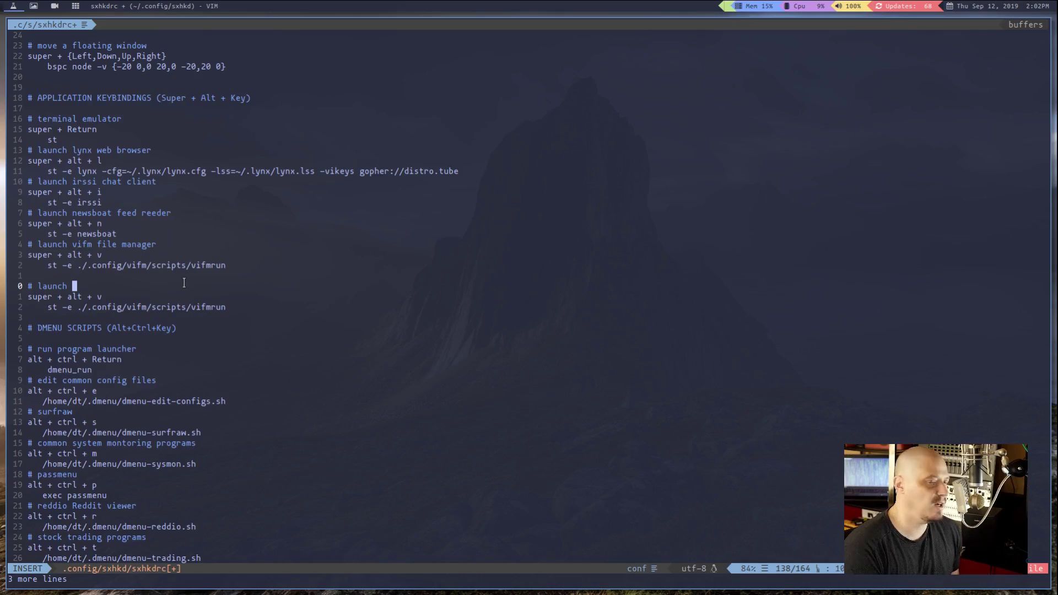
{"action": "type", "text": "h"}
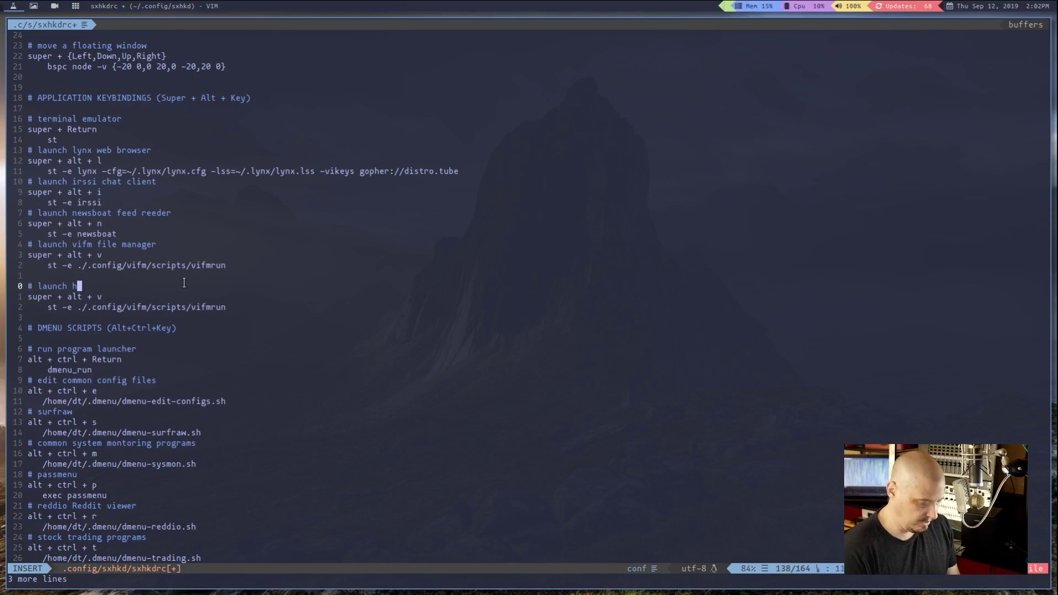
{"action": "type", "text": "top"}
{"action": "left_click", "coordinate": [133, 296]}
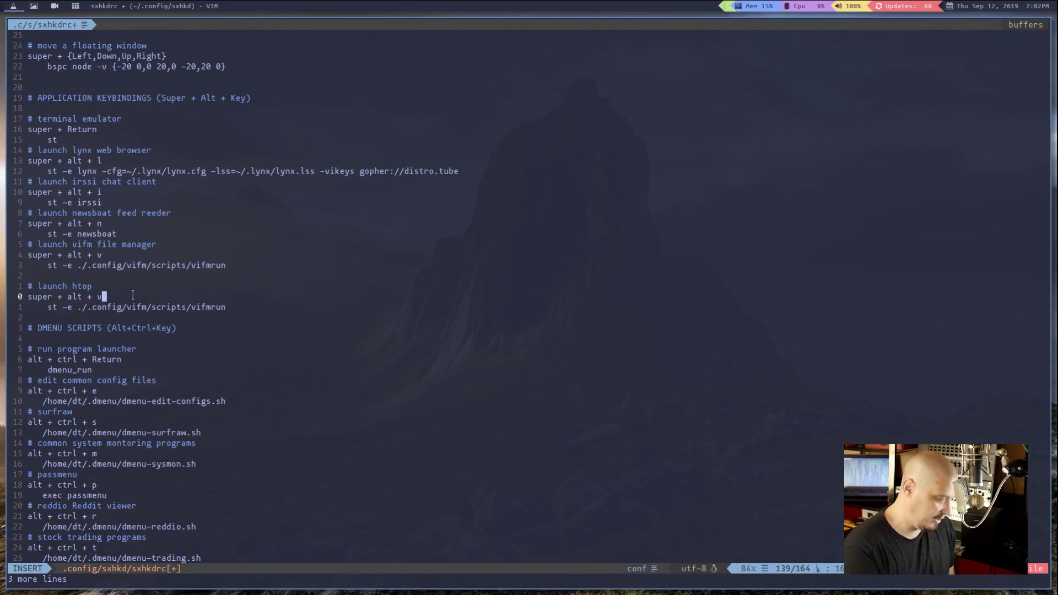
{"action": "key", "text": "BackSpace"}
{"action": "type", "text": "h"}
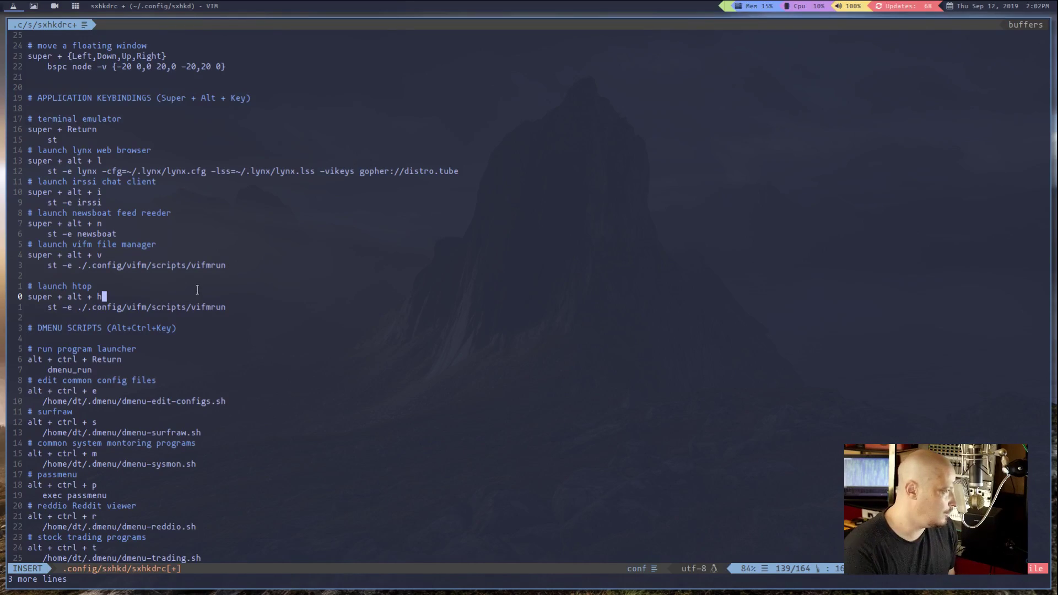
{"action": "left_click", "coordinate": [238, 306]}
{"action": "key", "text": "BackSpace"}
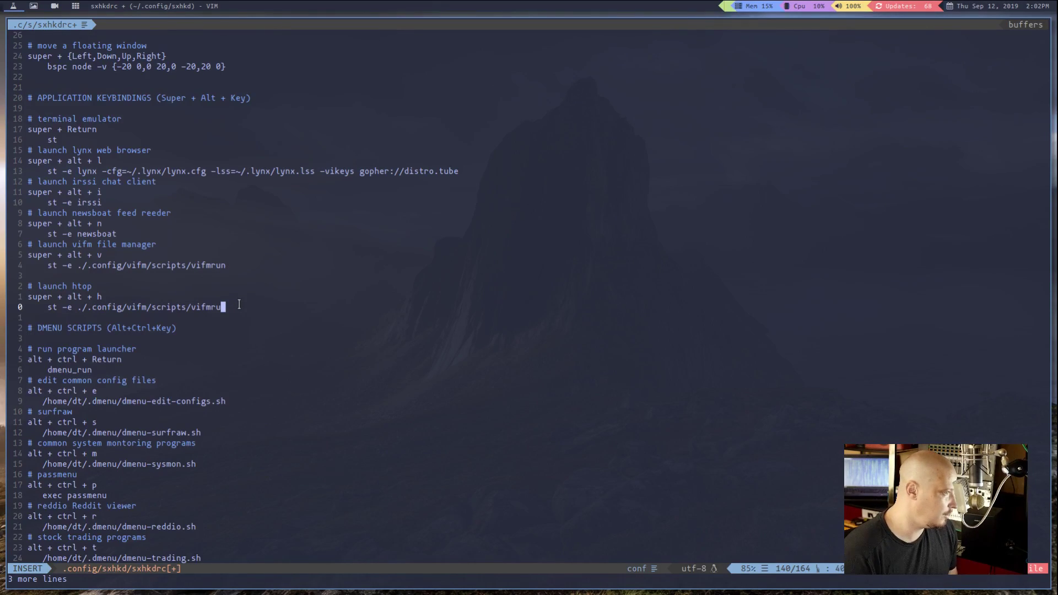
{"action": "key", "text": "BackSpace"}
{"action": "key", "text": "BackSpace"}
{"action": "key", "text": "BackSpace"}
{"action": "key", "text": "BackSpace"}
{"action": "key", "text": "BackSpace"}
{"action": "key", "text": "BackSpace"}
{"action": "key", "text": "BackSpace"}
{"action": "key", "text": "BackSpace"}
{"action": "key", "text": "BackSpace"}
{"action": "key", "text": "BackSpace"}
{"action": "key", "text": "BackSpace"}
{"action": "key", "text": "BackSpace"}
{"action": "key", "text": "BackSpace"}
{"action": "key", "text": "BackSpace"}
{"action": "key", "text": "BackSpace"}
{"action": "key", "text": "BackSpace"}
{"action": "key", "text": "BackSpace"}
{"action": "key", "text": "BackSpace"}
{"action": "key", "text": "BackSpace"}
{"action": "key", "text": "BackSpace"}
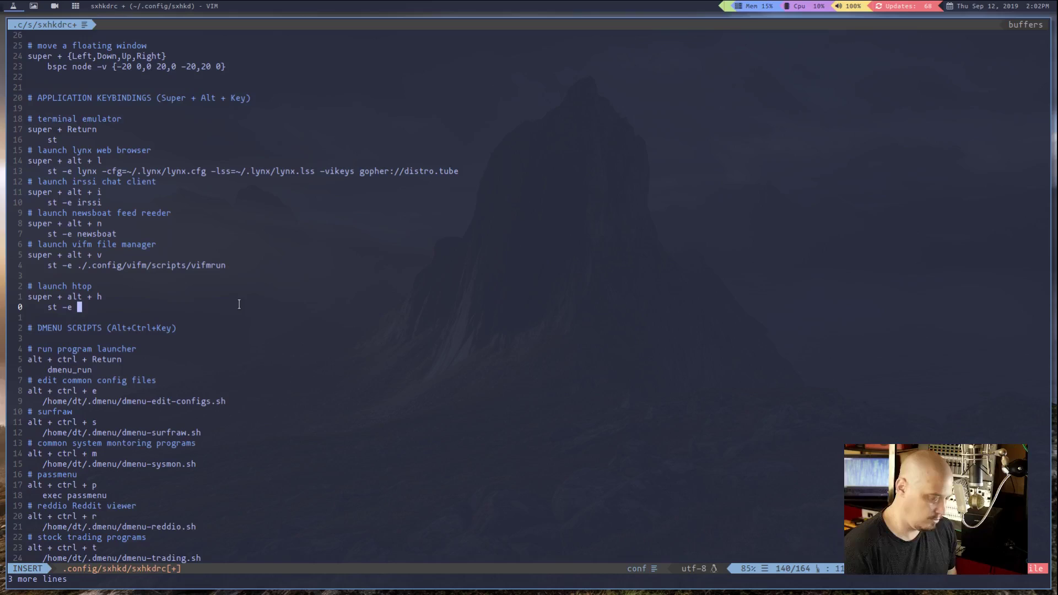
{"action": "type", "text": "htop"}
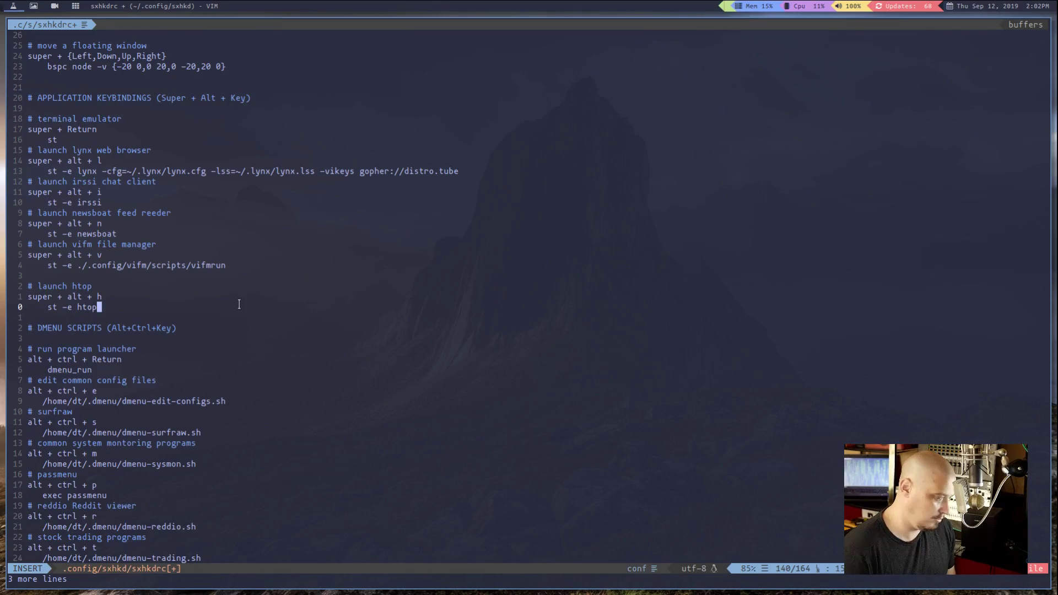
Save sxhkdrc with :wq and open a new terminal
{"action": "key", "text": "Escape"}
{"action": "type", "text": ":wq"}
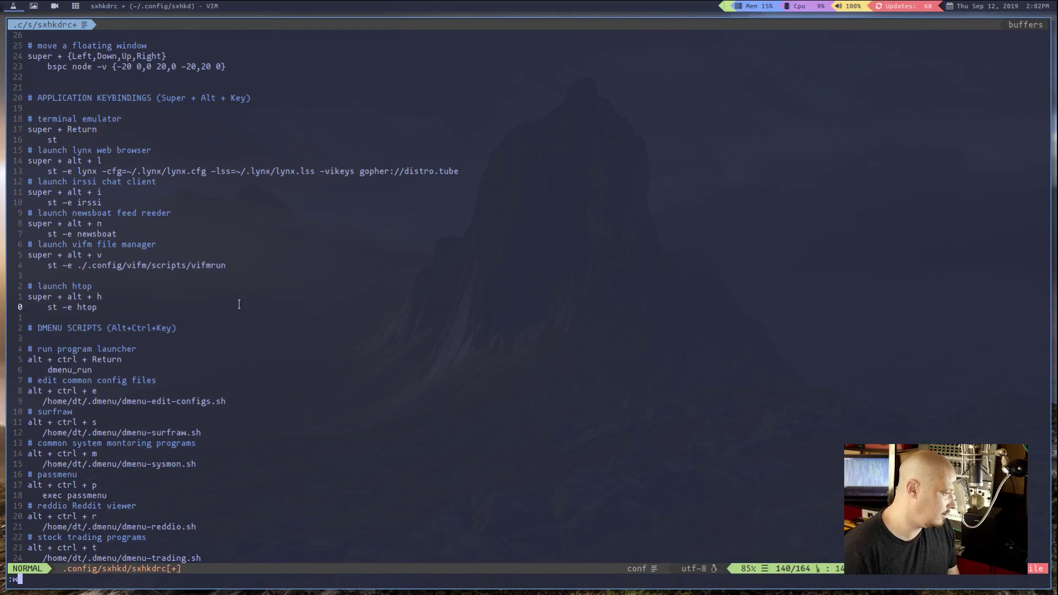
{"action": "key", "text": "Return"}
{"action": "key", "text": "super+Return"}
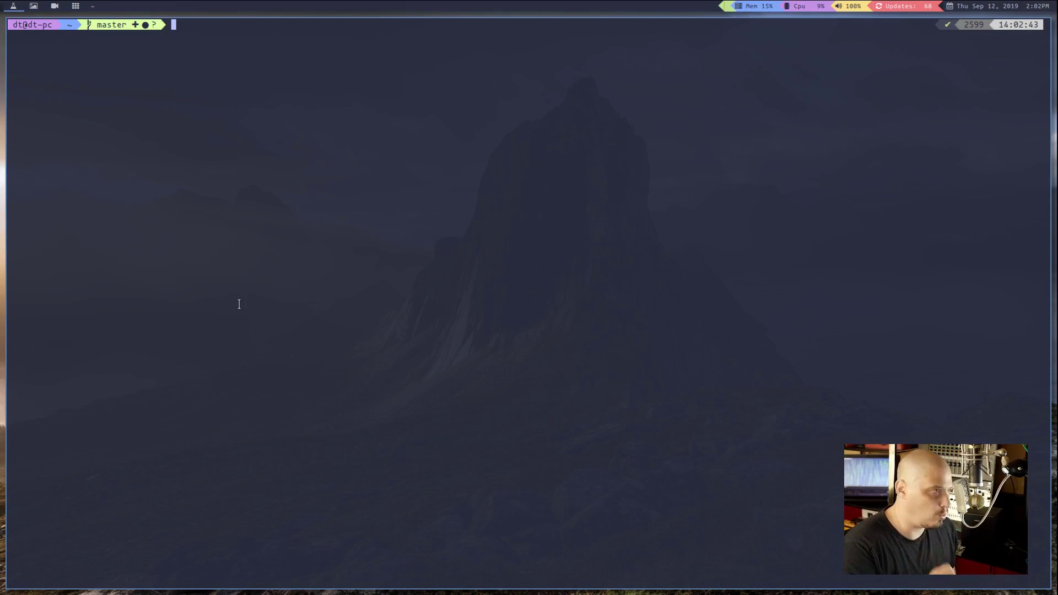
Stage the updated dotfiles and commit them with the message "Edited sxhkd."
{"action": "type", "text": "config "}
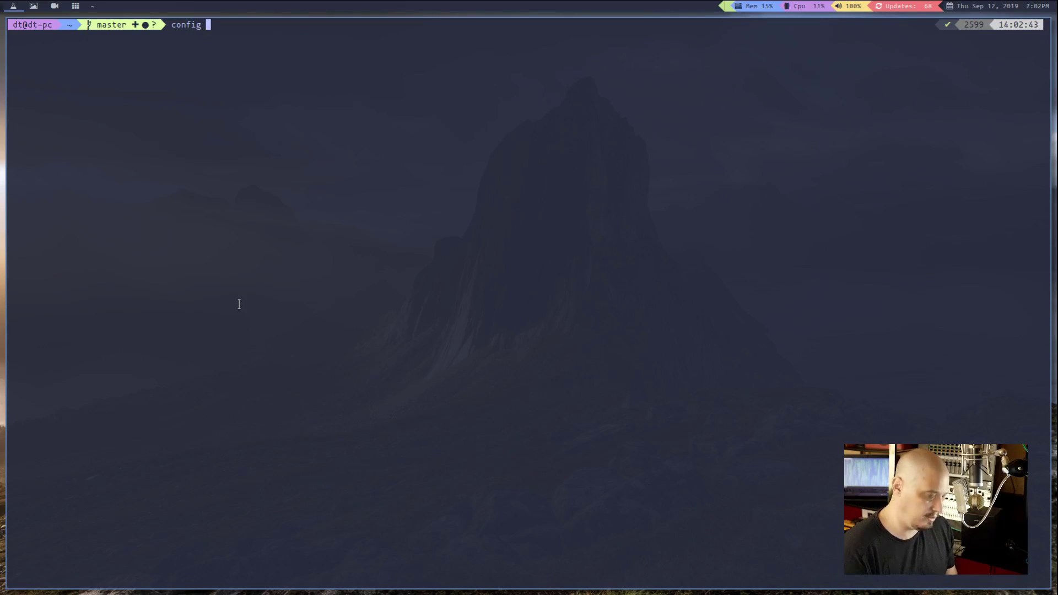
{"action": "type", "text": "add -u"}
{"action": "key", "text": "Return"}
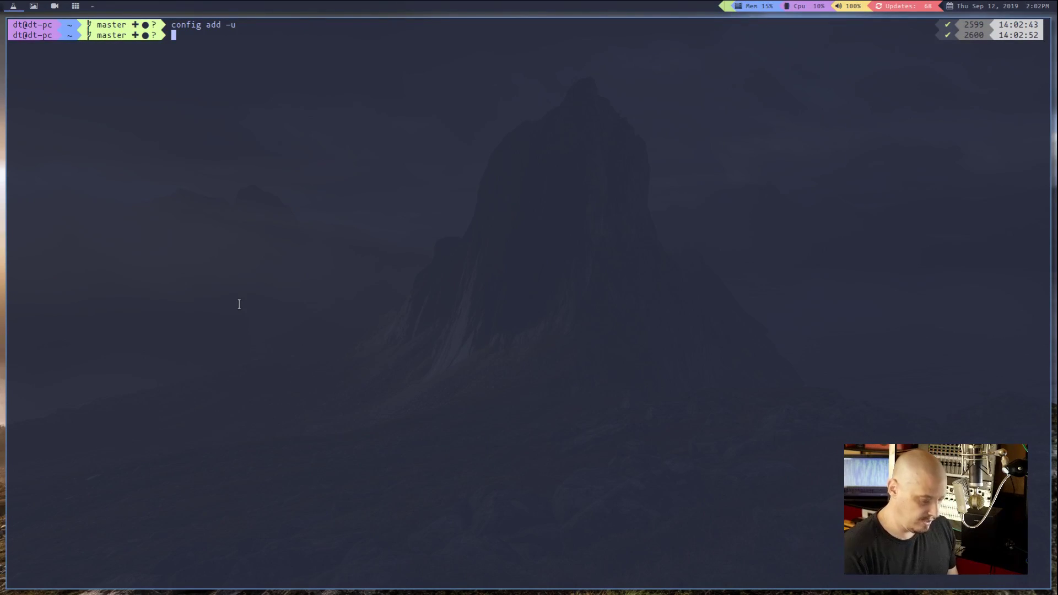
{"action": "type", "text": "config"}
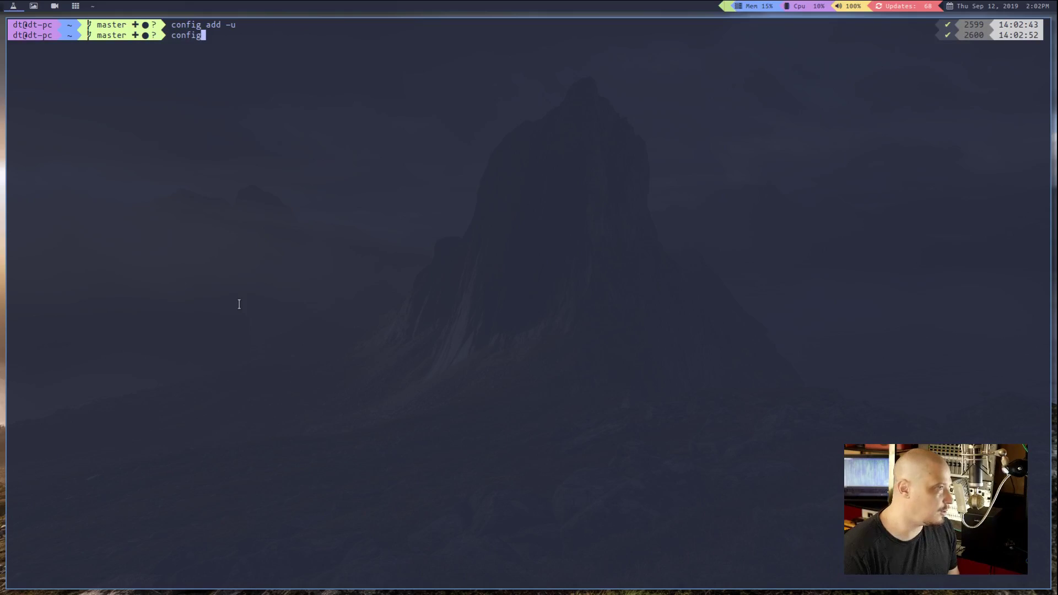
{"action": "type", "text": " commit -m \""}
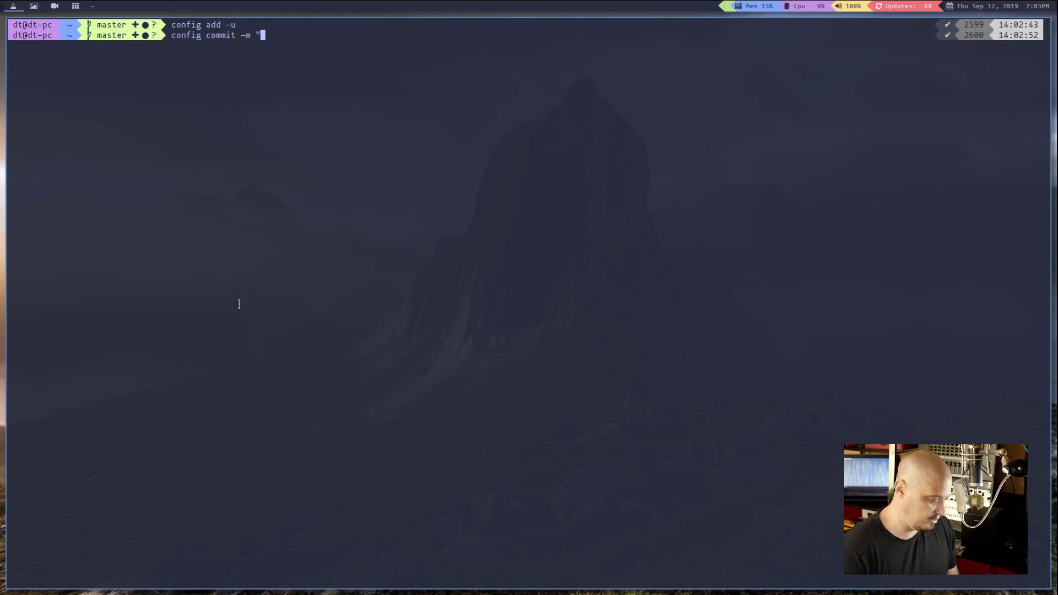
{"action": "type", "text": "Edi"}
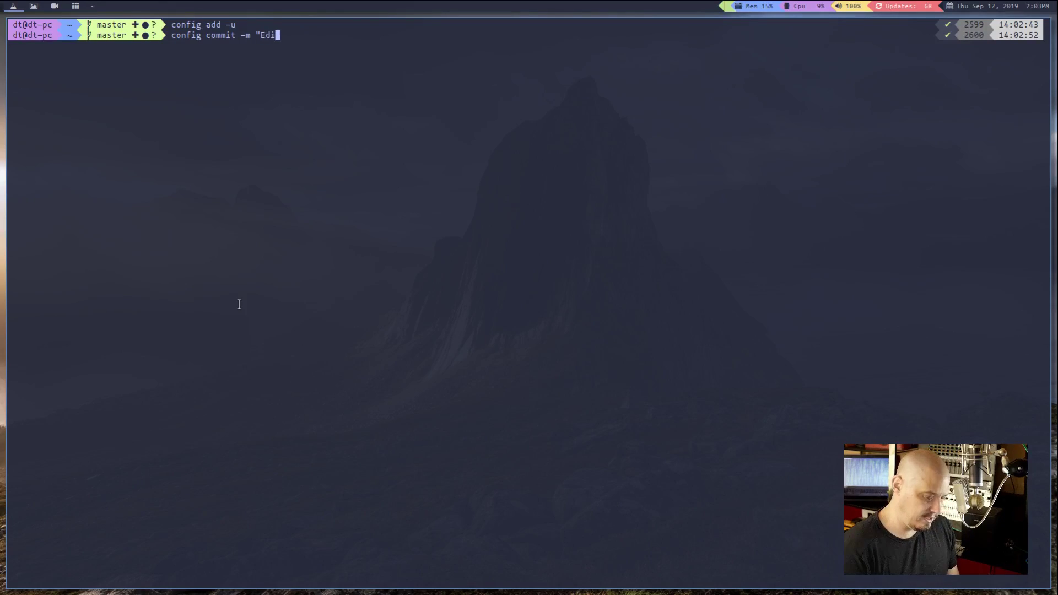
{"action": "type", "text": "ted sxh"}
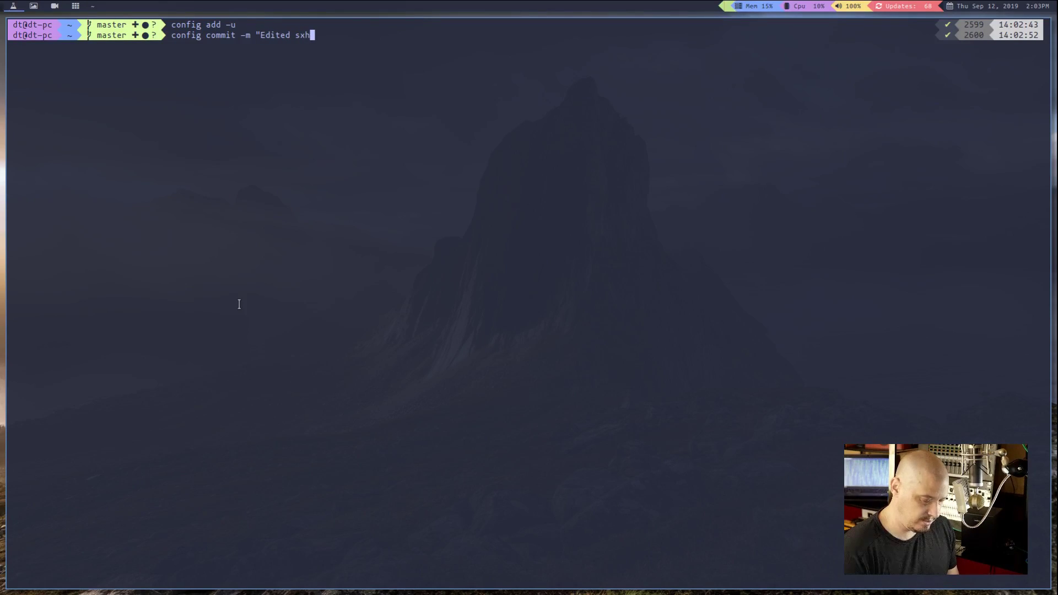
{"action": "type", "text": "kd.\""}
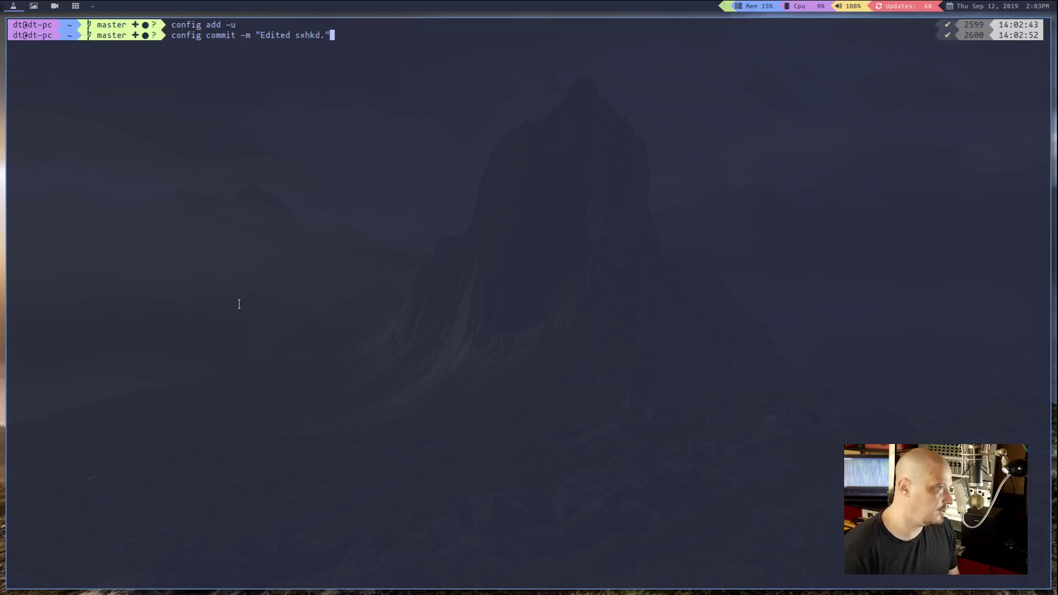
{"action": "key", "text": "Return"}
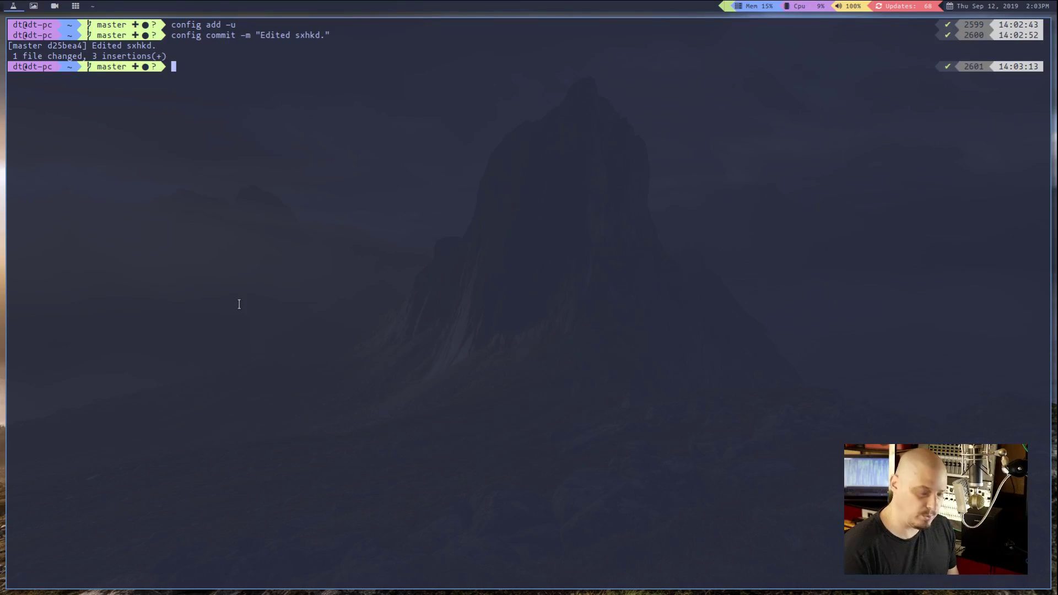
Push the commit to GitLab, entering the account username and password
{"action": "type", "text": "config "}
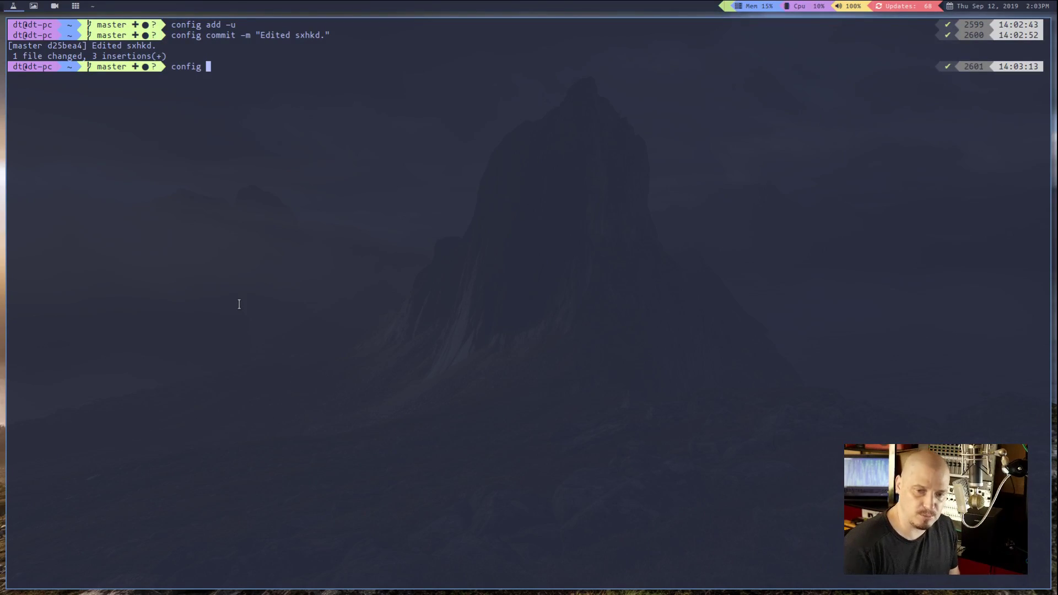
{"action": "type", "text": "push"}
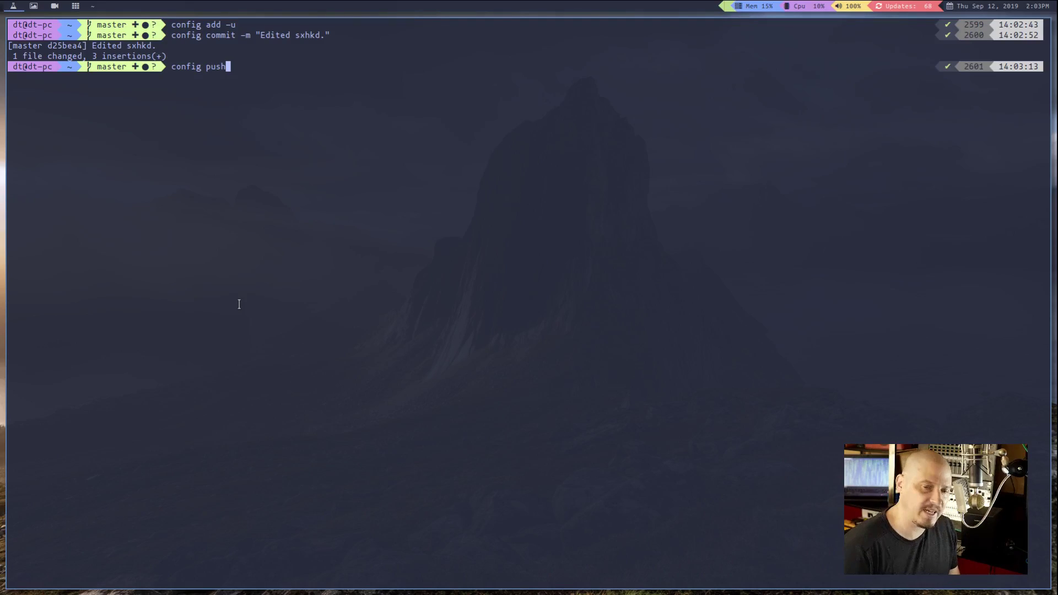
{"action": "key", "text": "Return"}
{"action": "type", "text": "dw"}
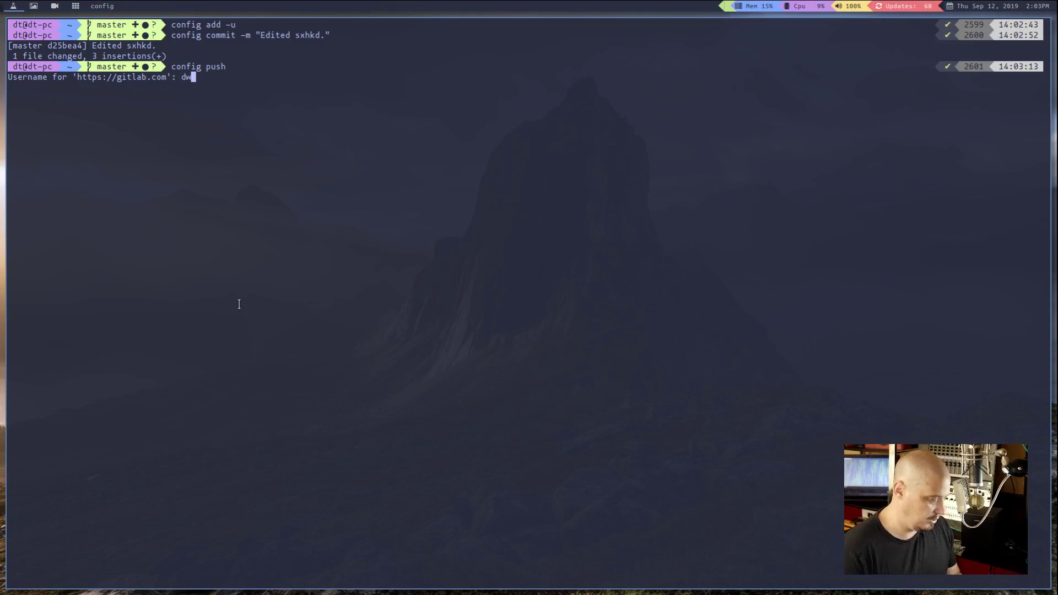
{"action": "type", "text": "t1"}
{"action": "key", "text": "Return"}
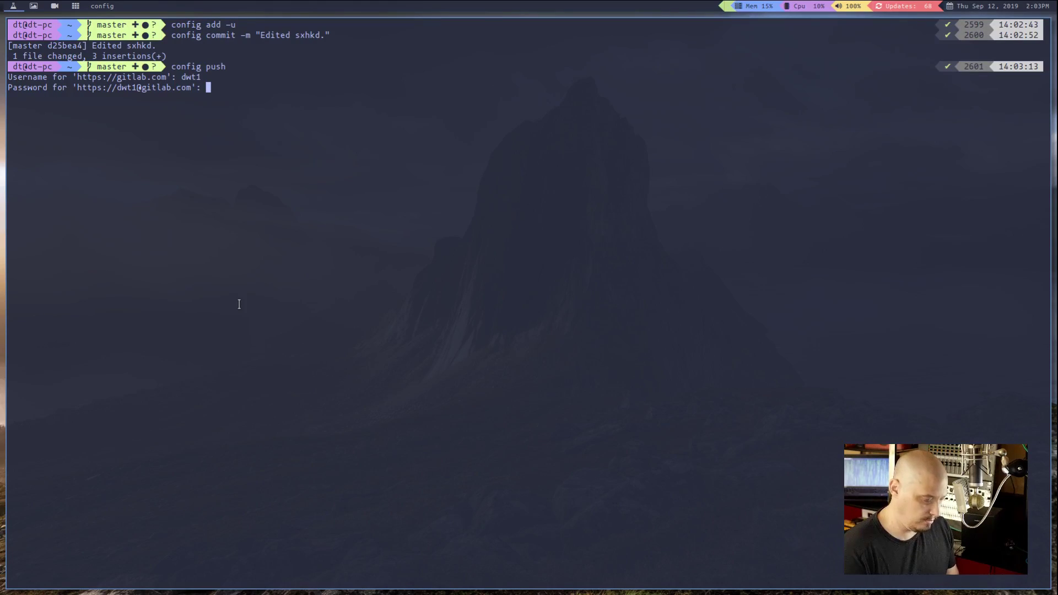
{"action": "key", "text": "Return"}
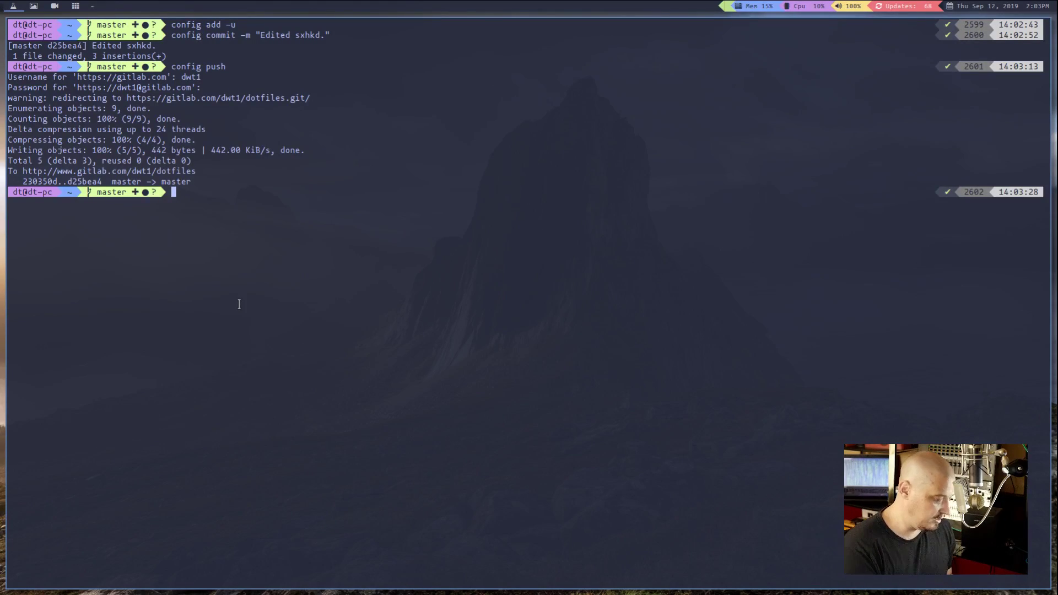
Close the terminal and launch Firefox from the application launcher
{"action": "key", "text": "super+shift+c"}
{"action": "key", "text": "super+shift+Return"}
{"action": "type", "text": "firefox"}
{"action": "key", "text": "Return"}
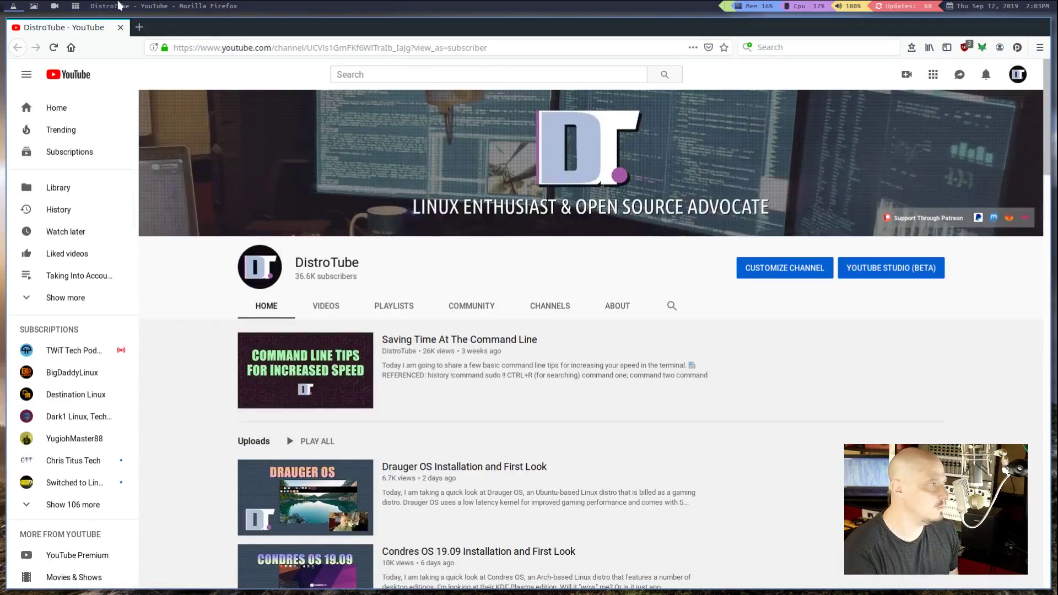
Open the GitLab profile, then the dotfiles project, and scroll its file list
{"action": "left_click", "coordinate": [1009, 218]}
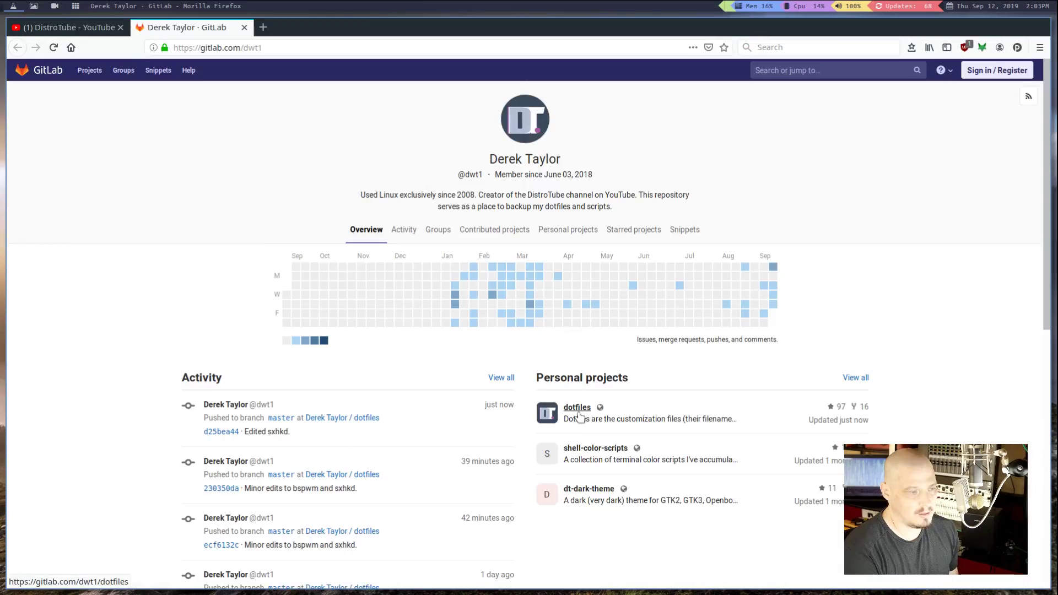
{"action": "left_click", "coordinate": [578, 409]}
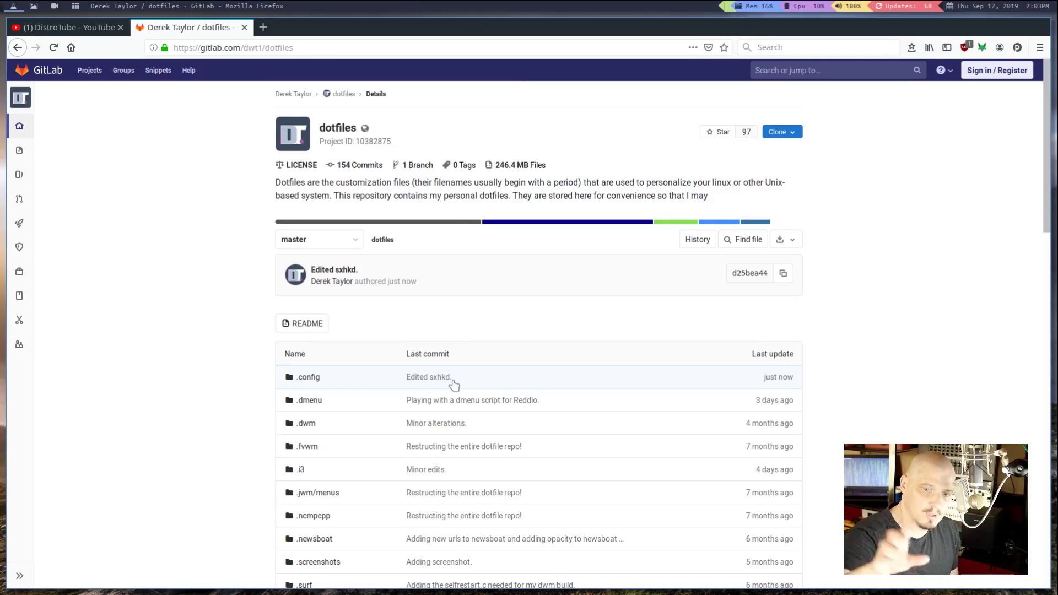
{"action": "scroll", "coordinate": [288, 274], "scroll_direction": "down", "scroll_amount": 10}
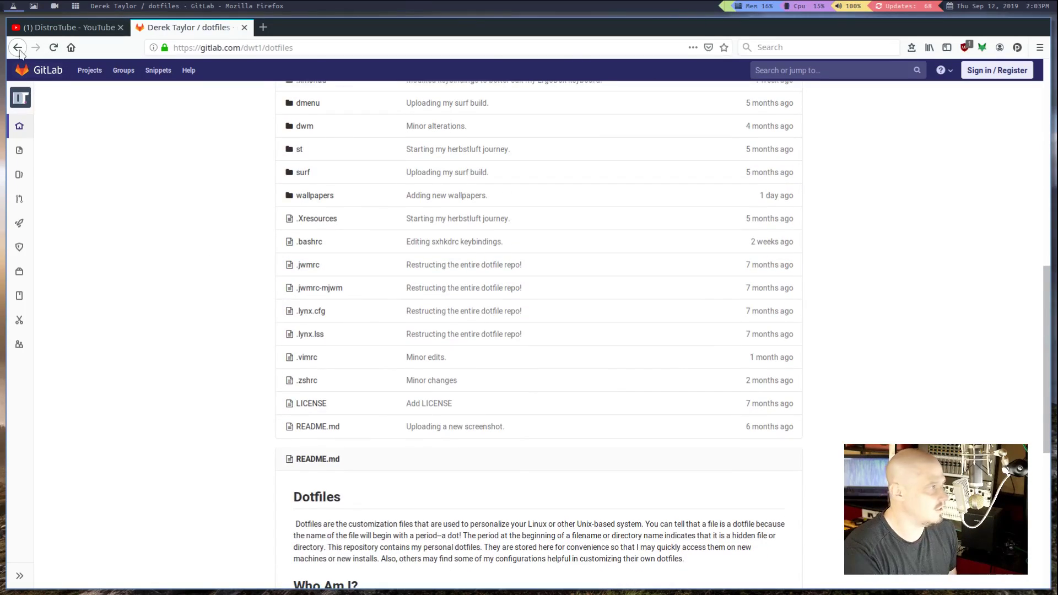
{"action": "scroll", "coordinate": [105, 168], "scroll_direction": "up", "scroll_amount": 5}
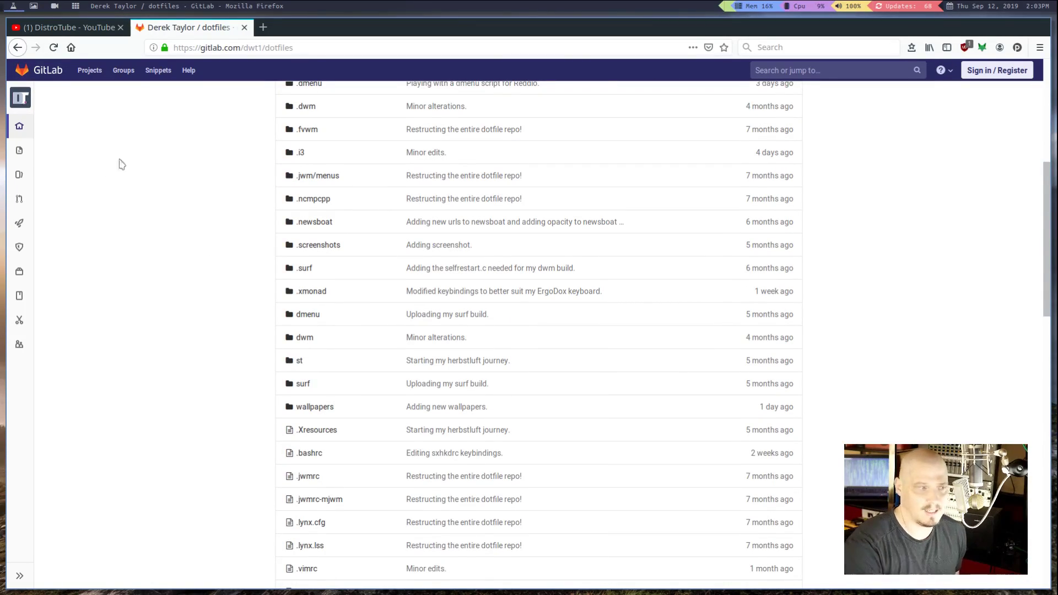
{"action": "scroll", "coordinate": [118, 165], "scroll_direction": "up", "scroll_amount": 8}
{"action": "scroll", "coordinate": [336, 386], "scroll_direction": "down", "scroll_amount": 2}
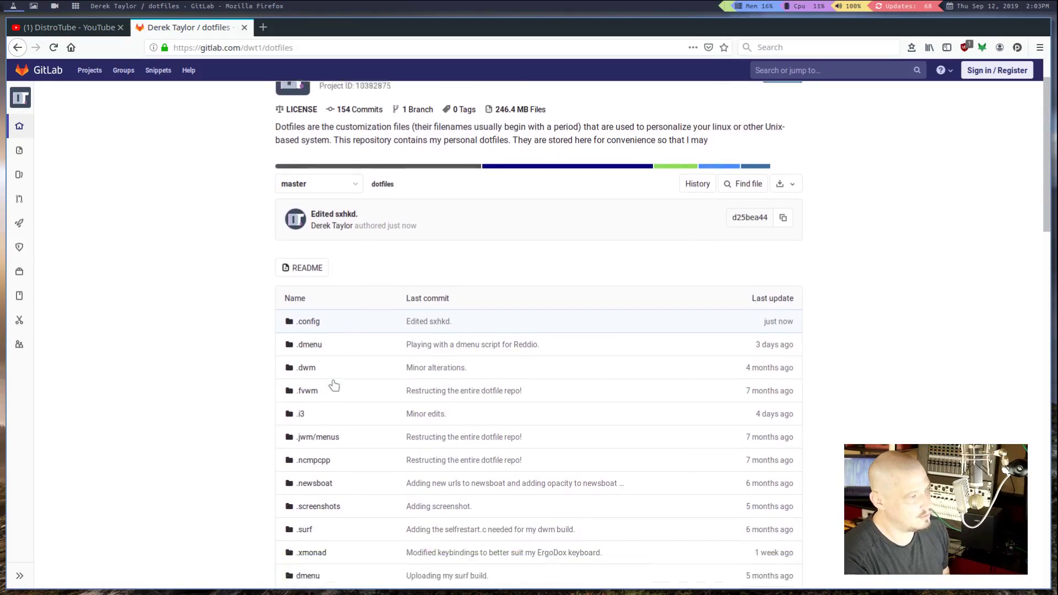
{"action": "left_click", "coordinate": [306, 276]}
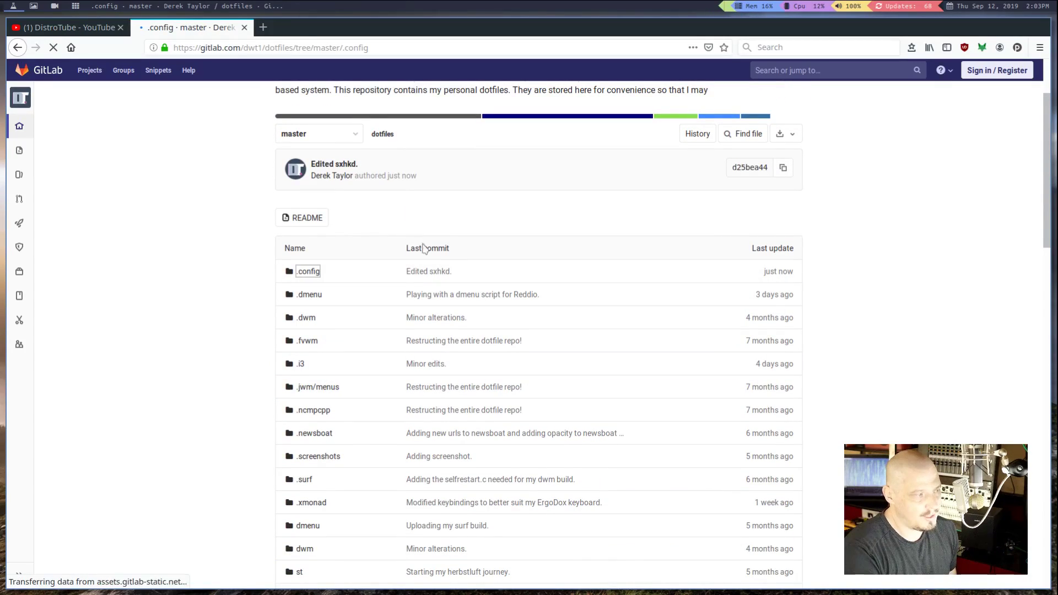
{"action": "scroll", "coordinate": [535, 286], "scroll_direction": "down", "scroll_amount": 2}
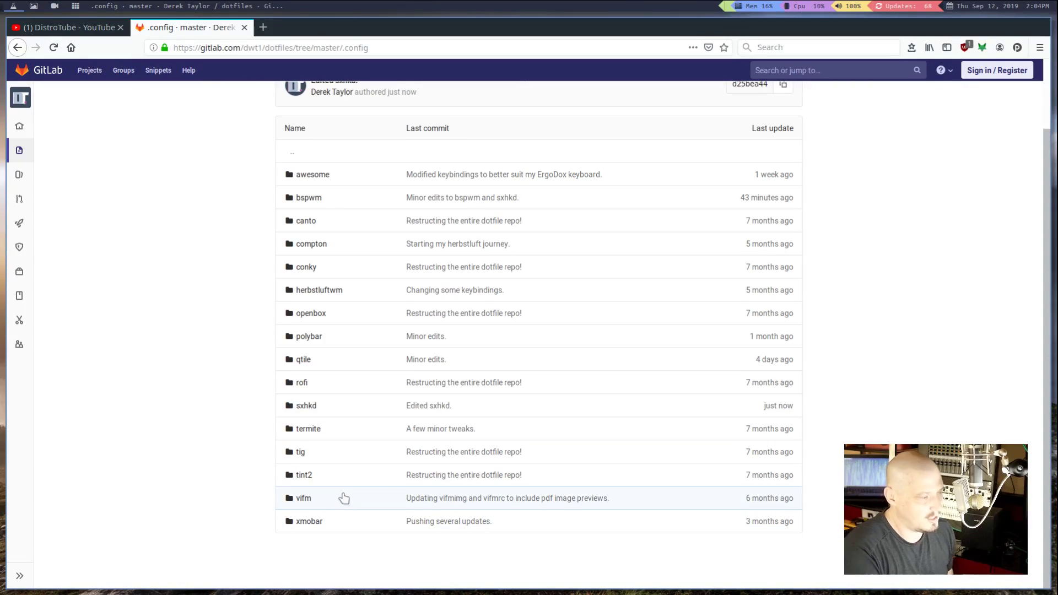
{"action": "left_click", "coordinate": [18, 47]}
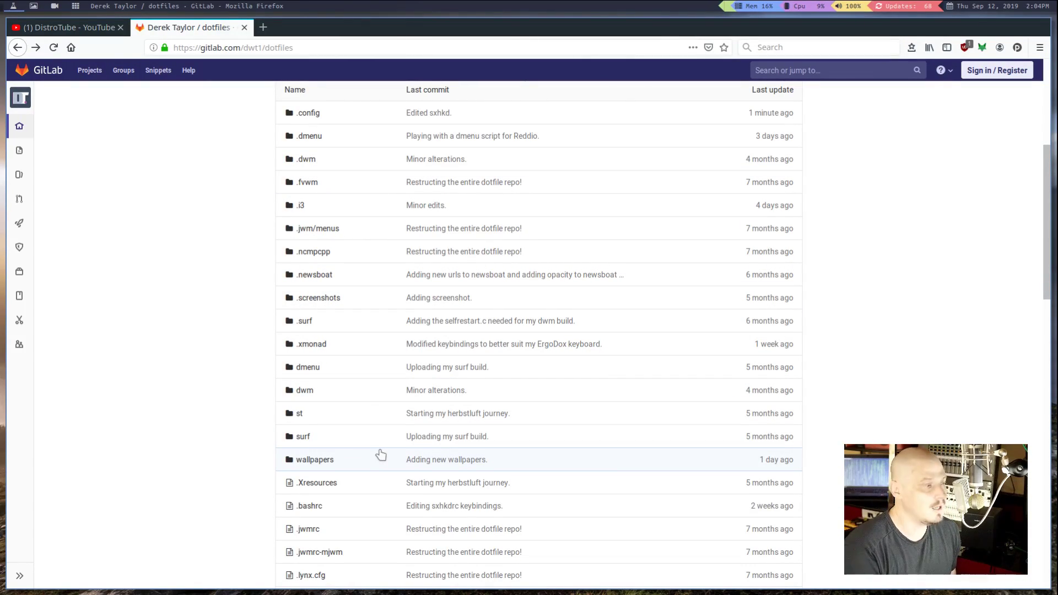
Open the wallpapers folder, preview 0001.jpg, and go back to the folder listing
{"action": "left_click", "coordinate": [315, 459]}
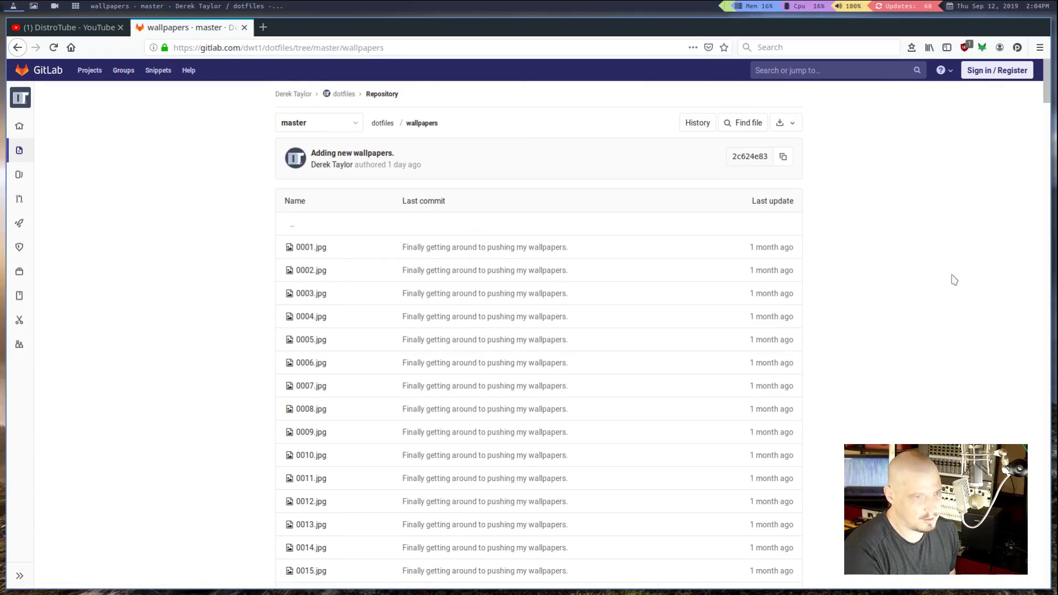
{"action": "left_click_drag", "start_coordinate": [1046, 79], "coordinate": [984, 73]}
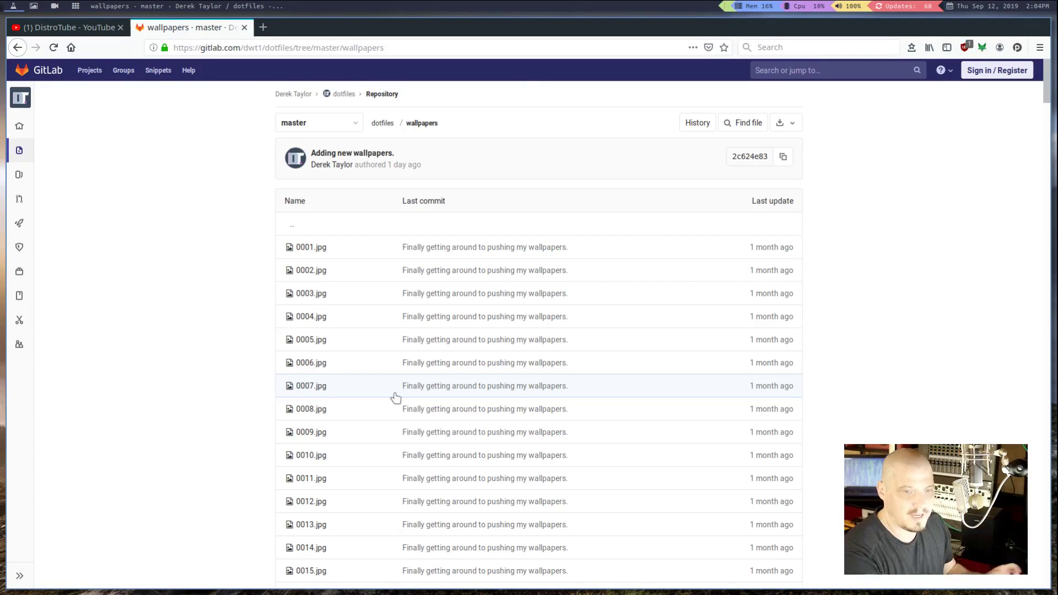
{"action": "left_click", "coordinate": [305, 246]}
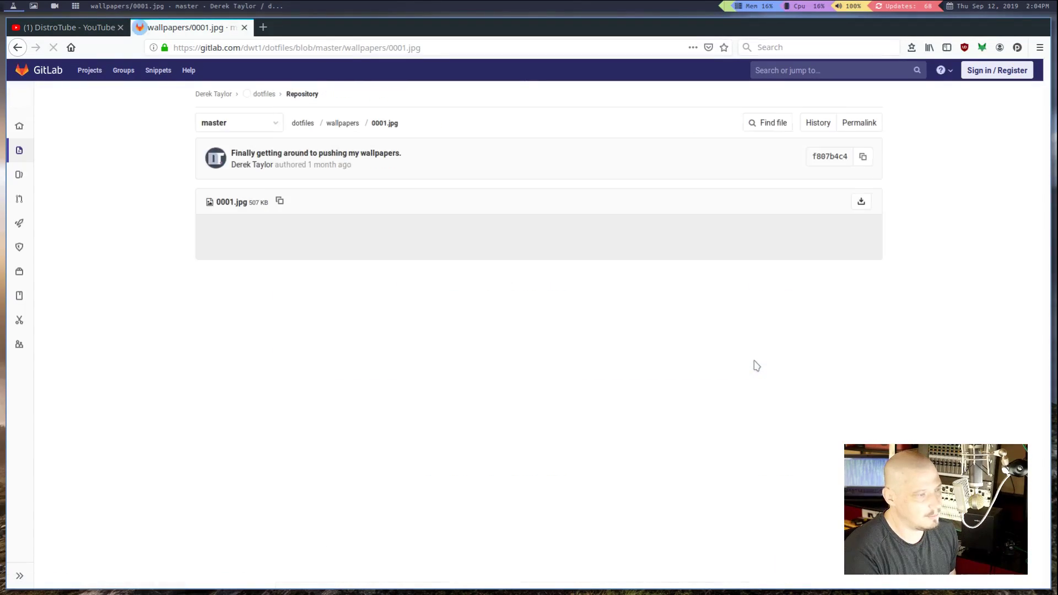
{"action": "scroll", "coordinate": [604, 401], "scroll_direction": "down", "scroll_amount": 1}
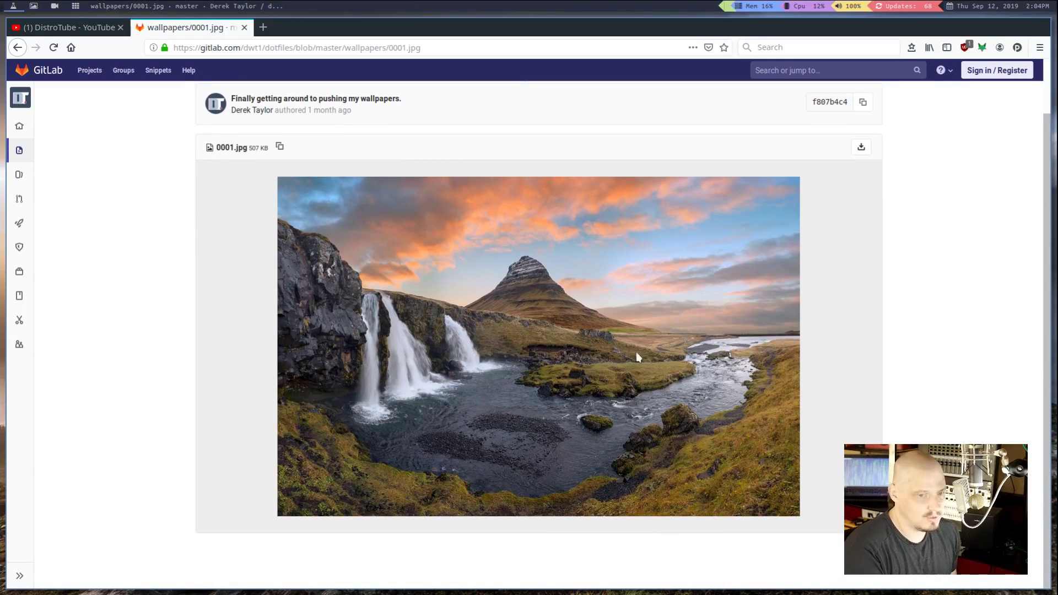
{"action": "left_click", "coordinate": [17, 48]}
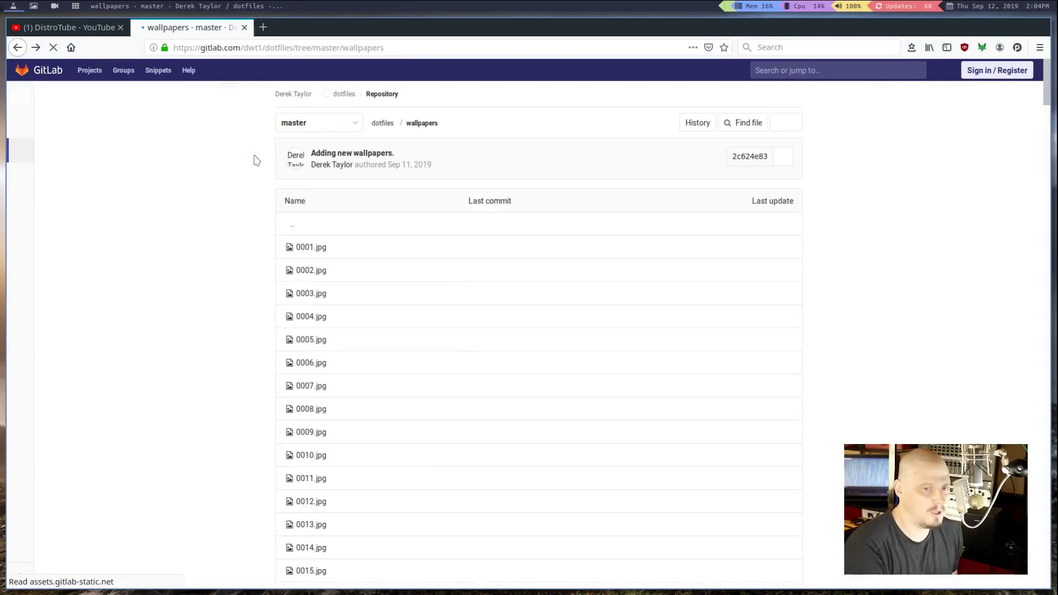